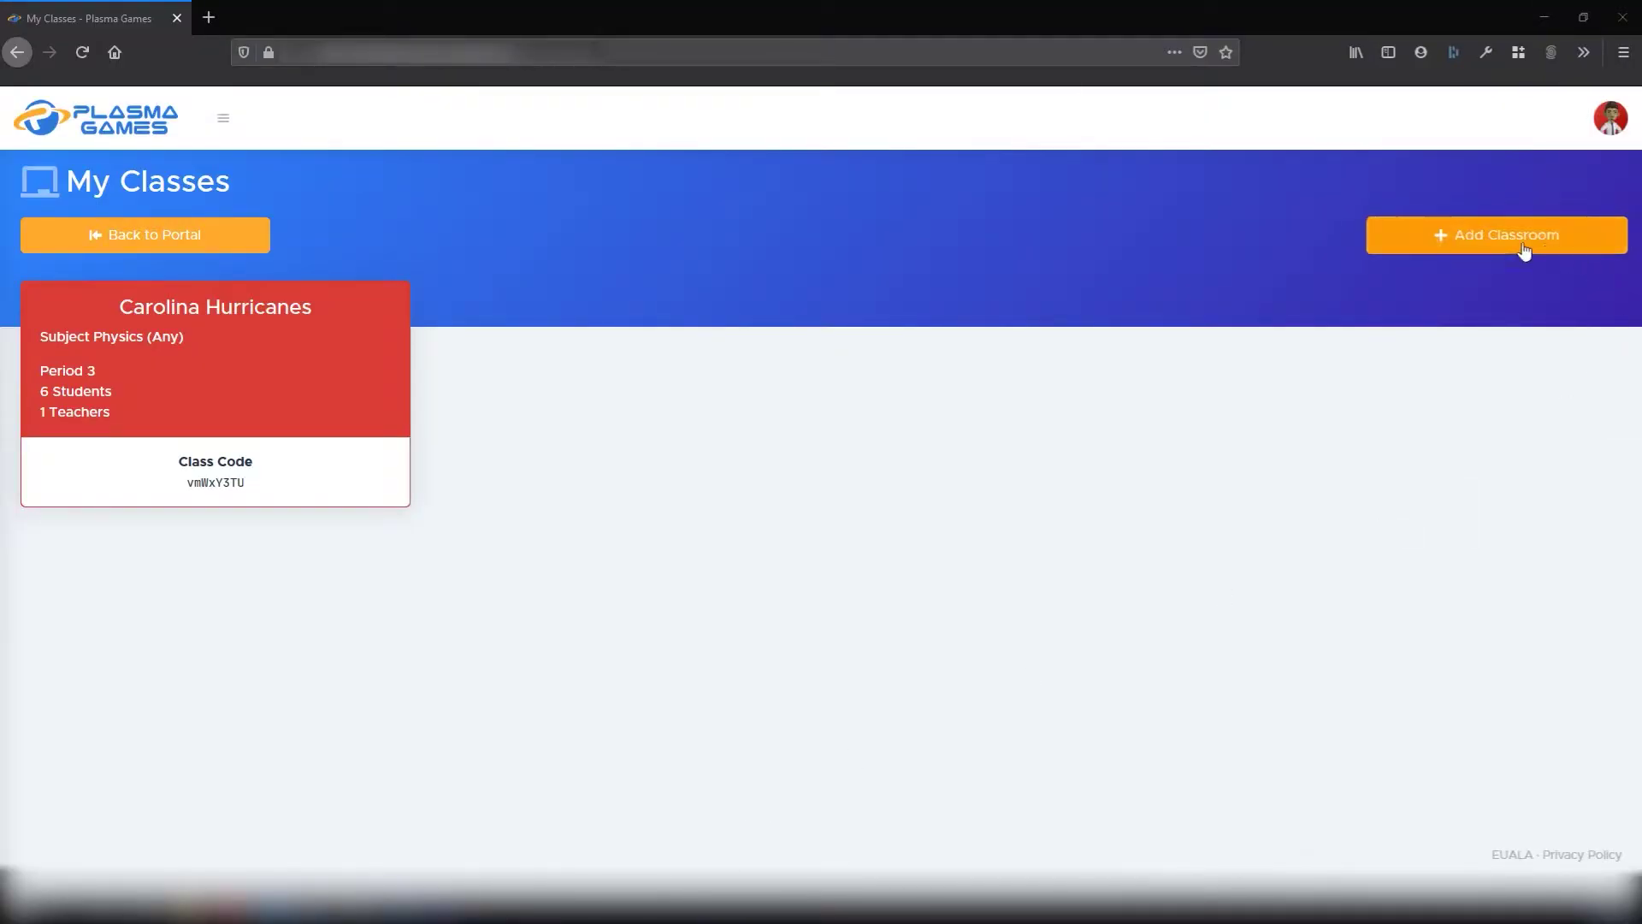
Start a new classroom named 'test classroom' with period 5 and subject Chemistry (Honors)
{"action": "left_click", "coordinate": [1505, 244]}
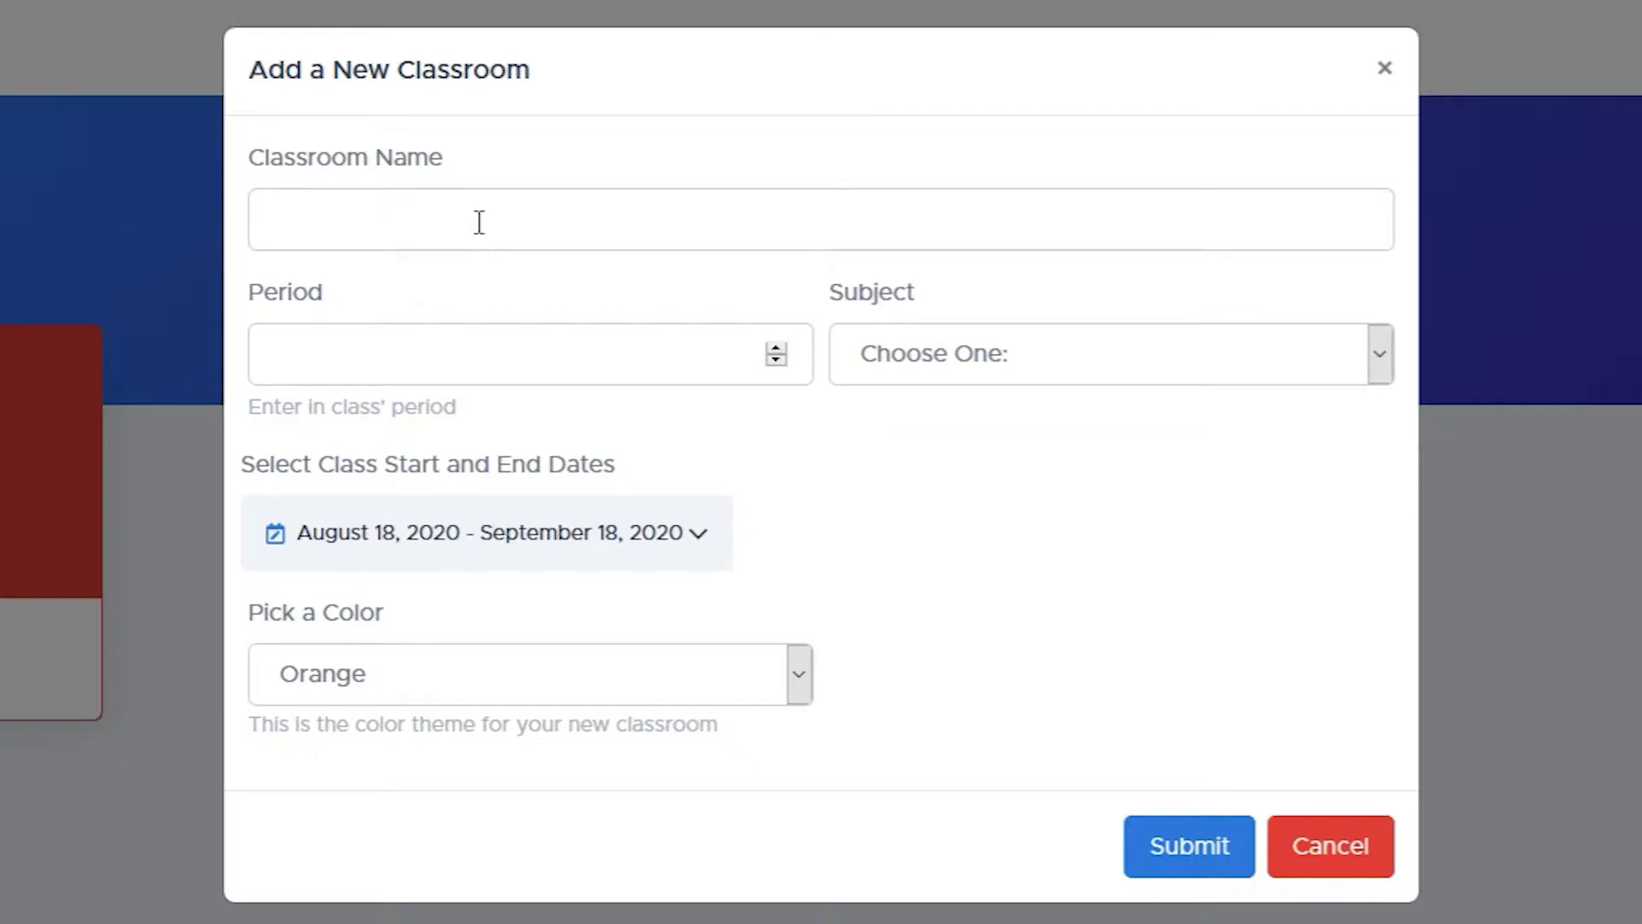
{"action": "left_click", "coordinate": [479, 222]}
{"action": "type", "text": "test classroom"}
{"action": "left_click", "coordinate": [829, 451]}
{"action": "left_click", "coordinate": [576, 344]}
{"action": "type", "text": "5"}
{"action": "left_click", "coordinate": [1018, 368]}
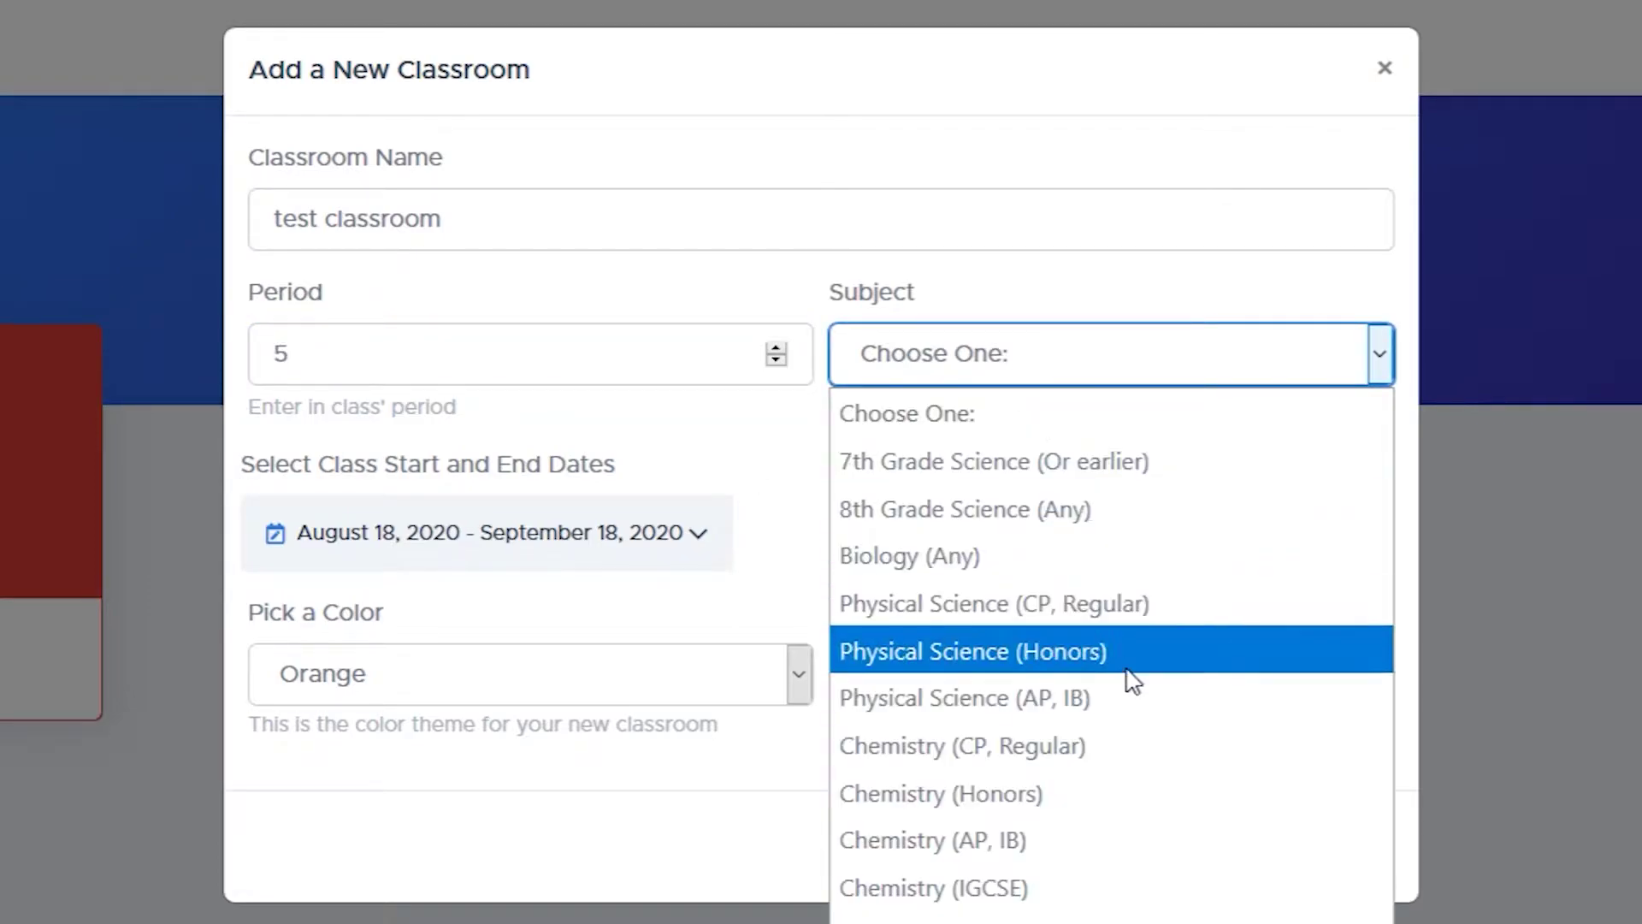
{"action": "left_click", "coordinate": [1112, 777]}
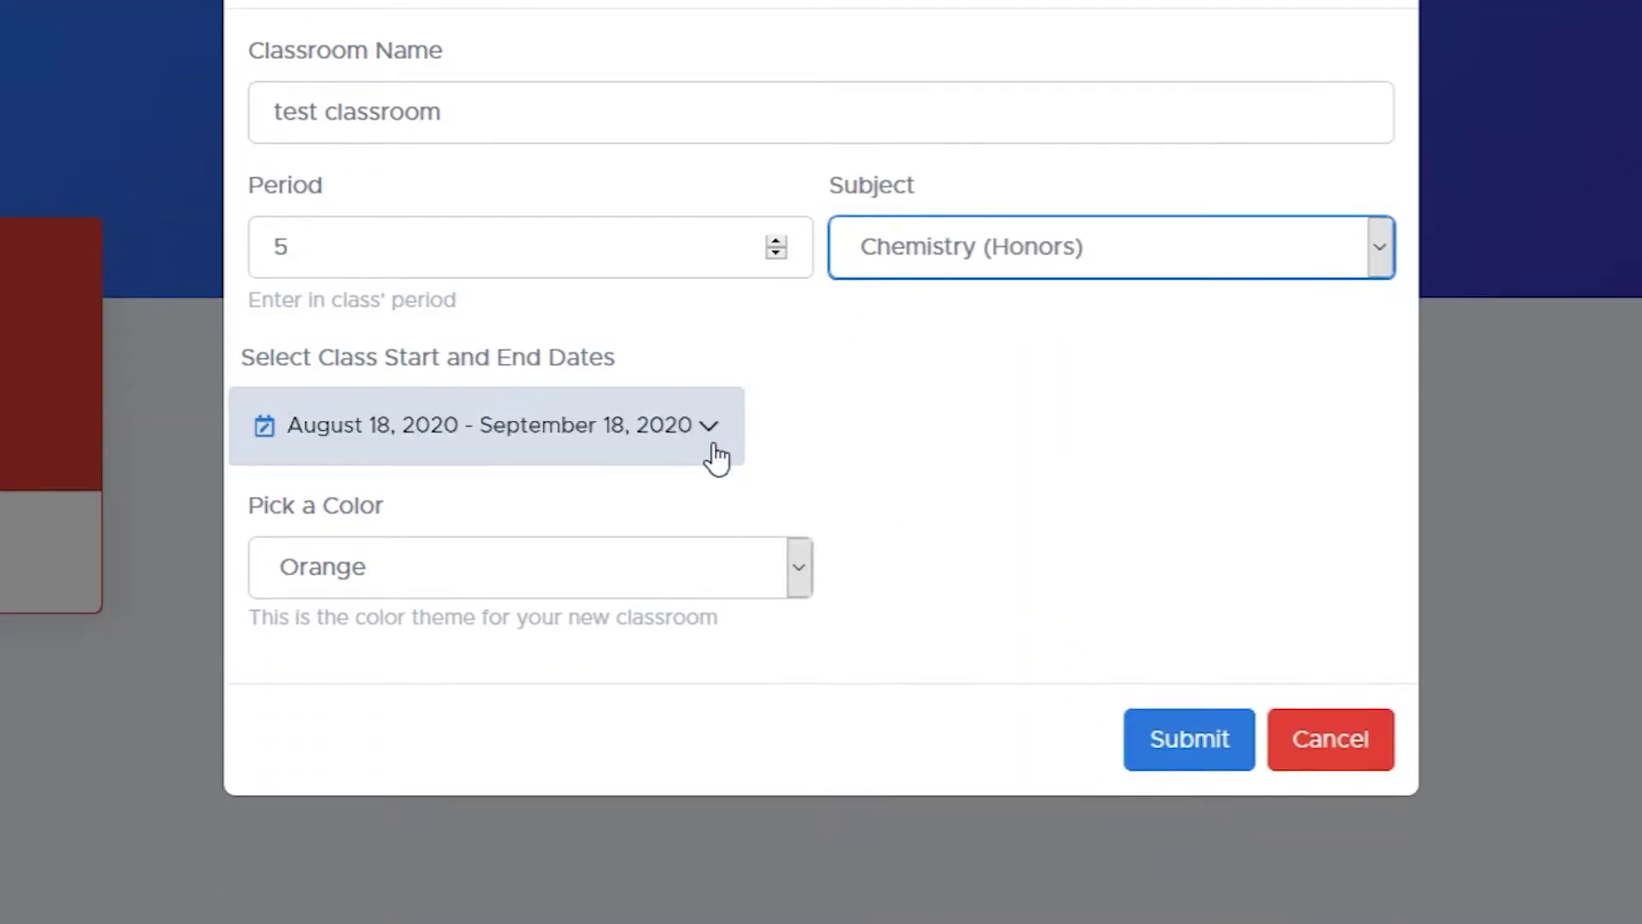
Set the class dates to August 1 through December 31, 2020 and pick Green as its colour
{"action": "left_click", "coordinate": [715, 459]}
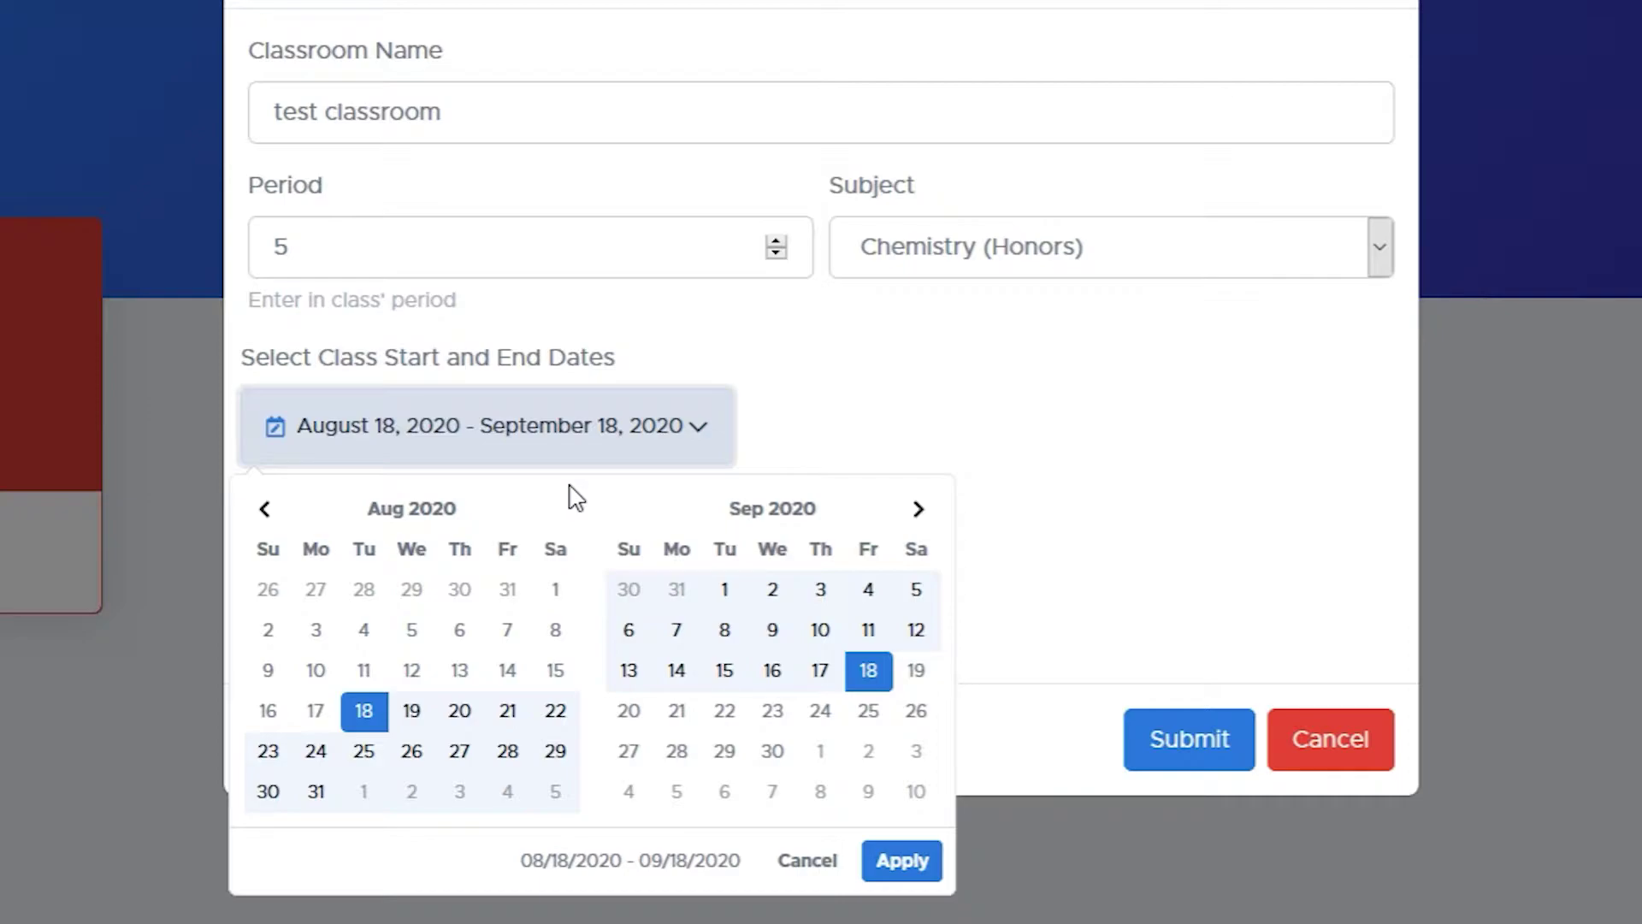
{"action": "left_click", "coordinate": [556, 590]}
{"action": "left_click", "coordinate": [920, 512]}
{"action": "left_click", "coordinate": [919, 512]}
{"action": "left_click", "coordinate": [919, 511]}
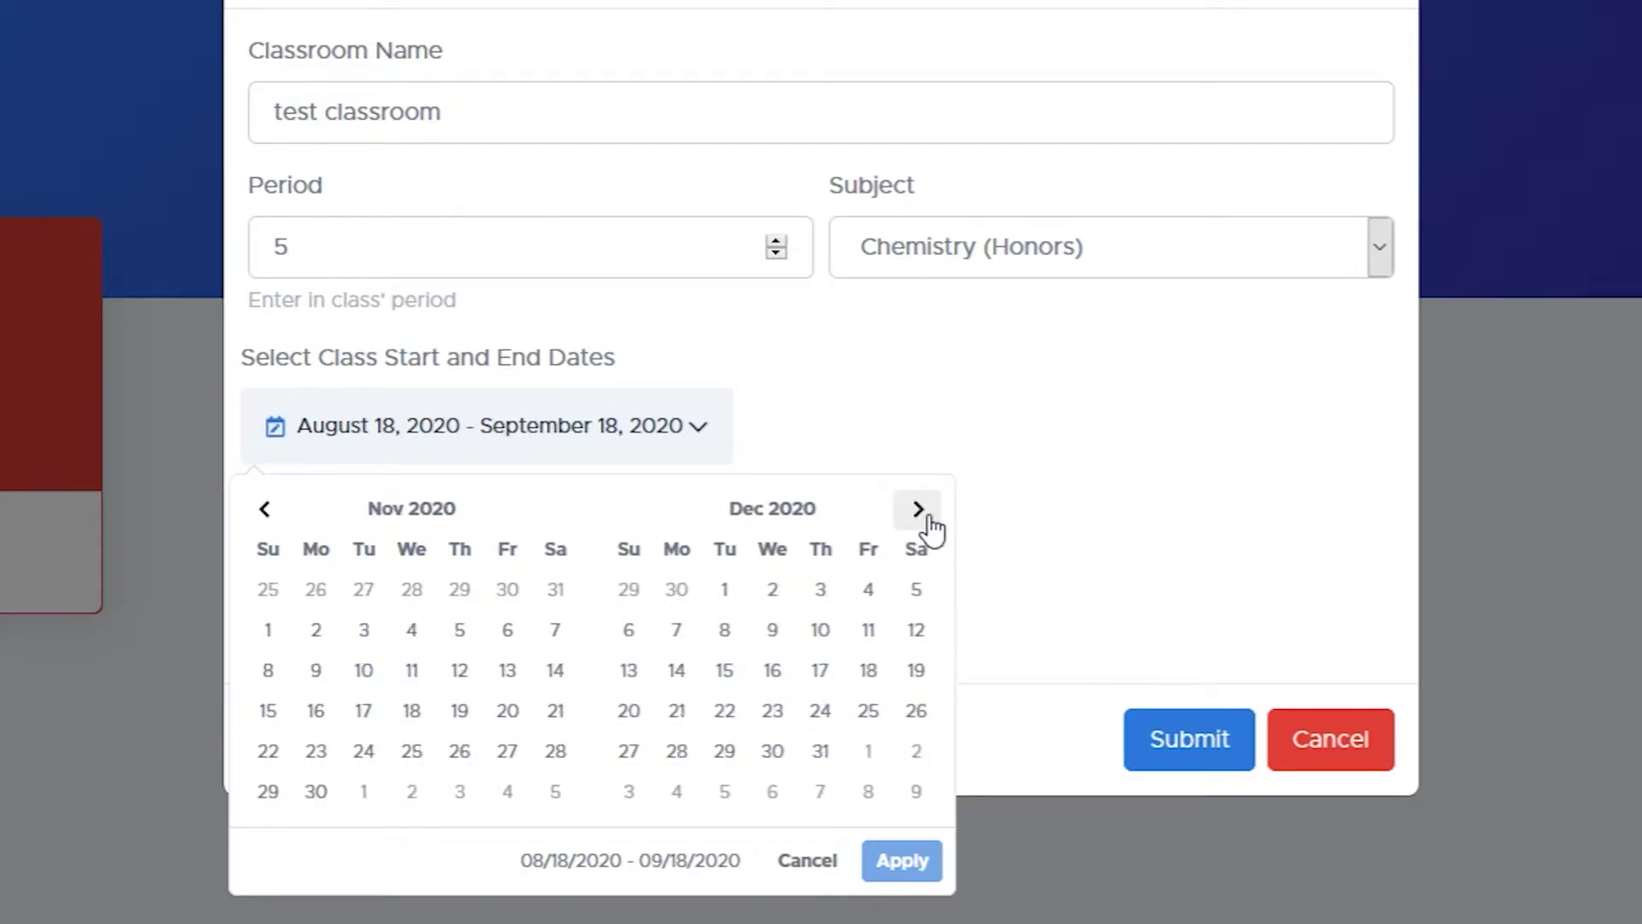
{"action": "left_click", "coordinate": [826, 753]}
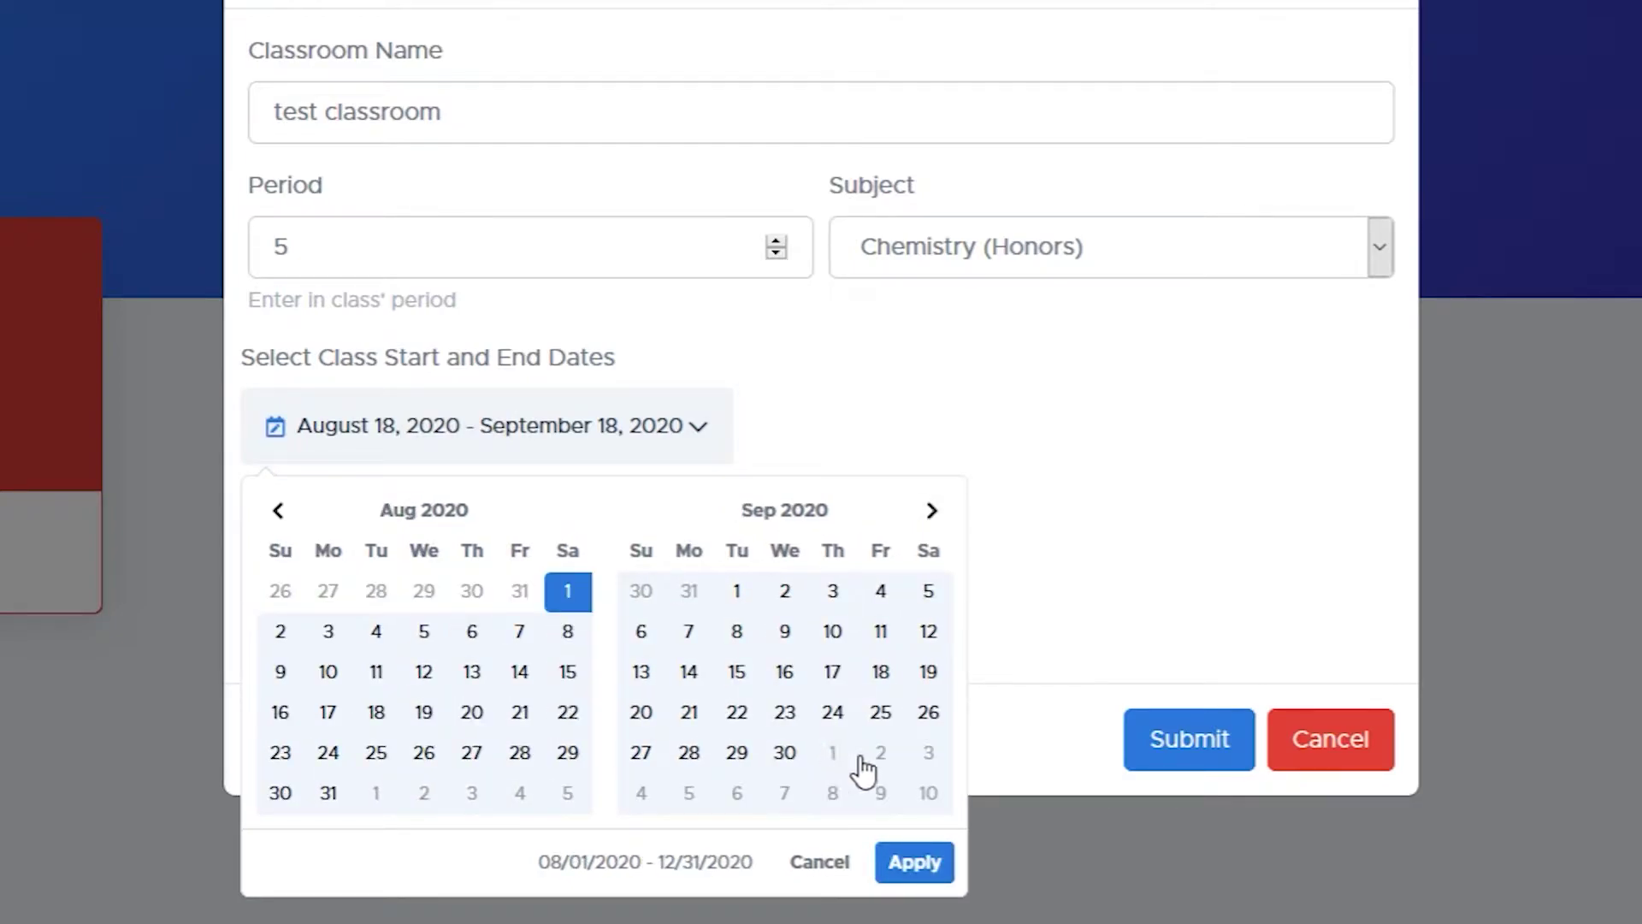
{"action": "left_click", "coordinate": [910, 863]}
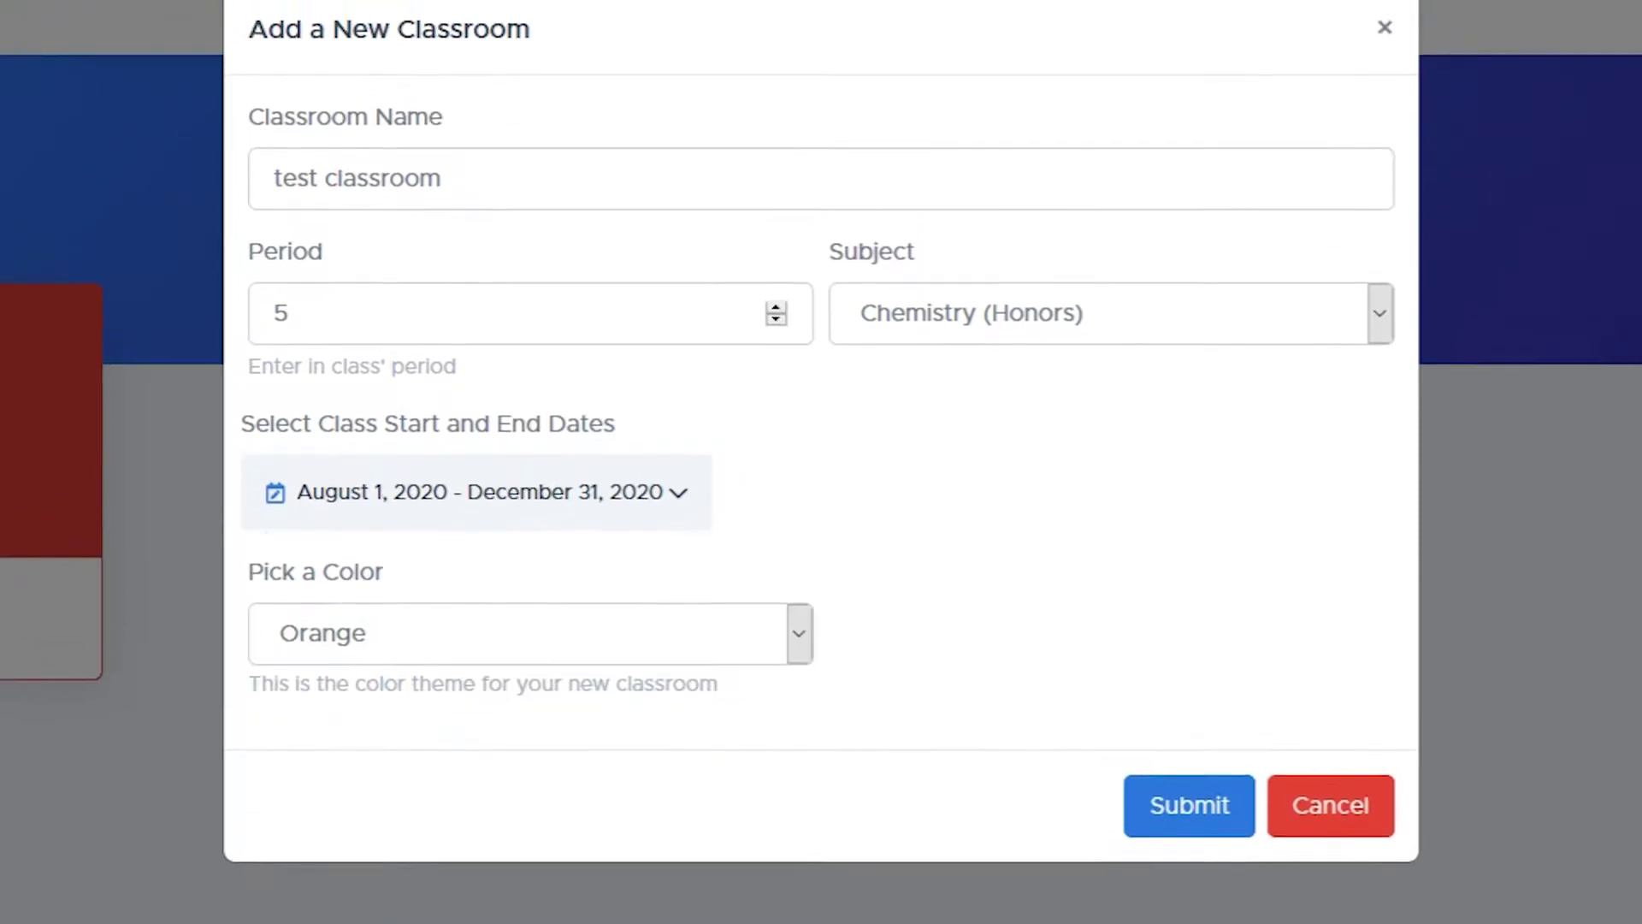
{"action": "left_click", "coordinate": [622, 699]}
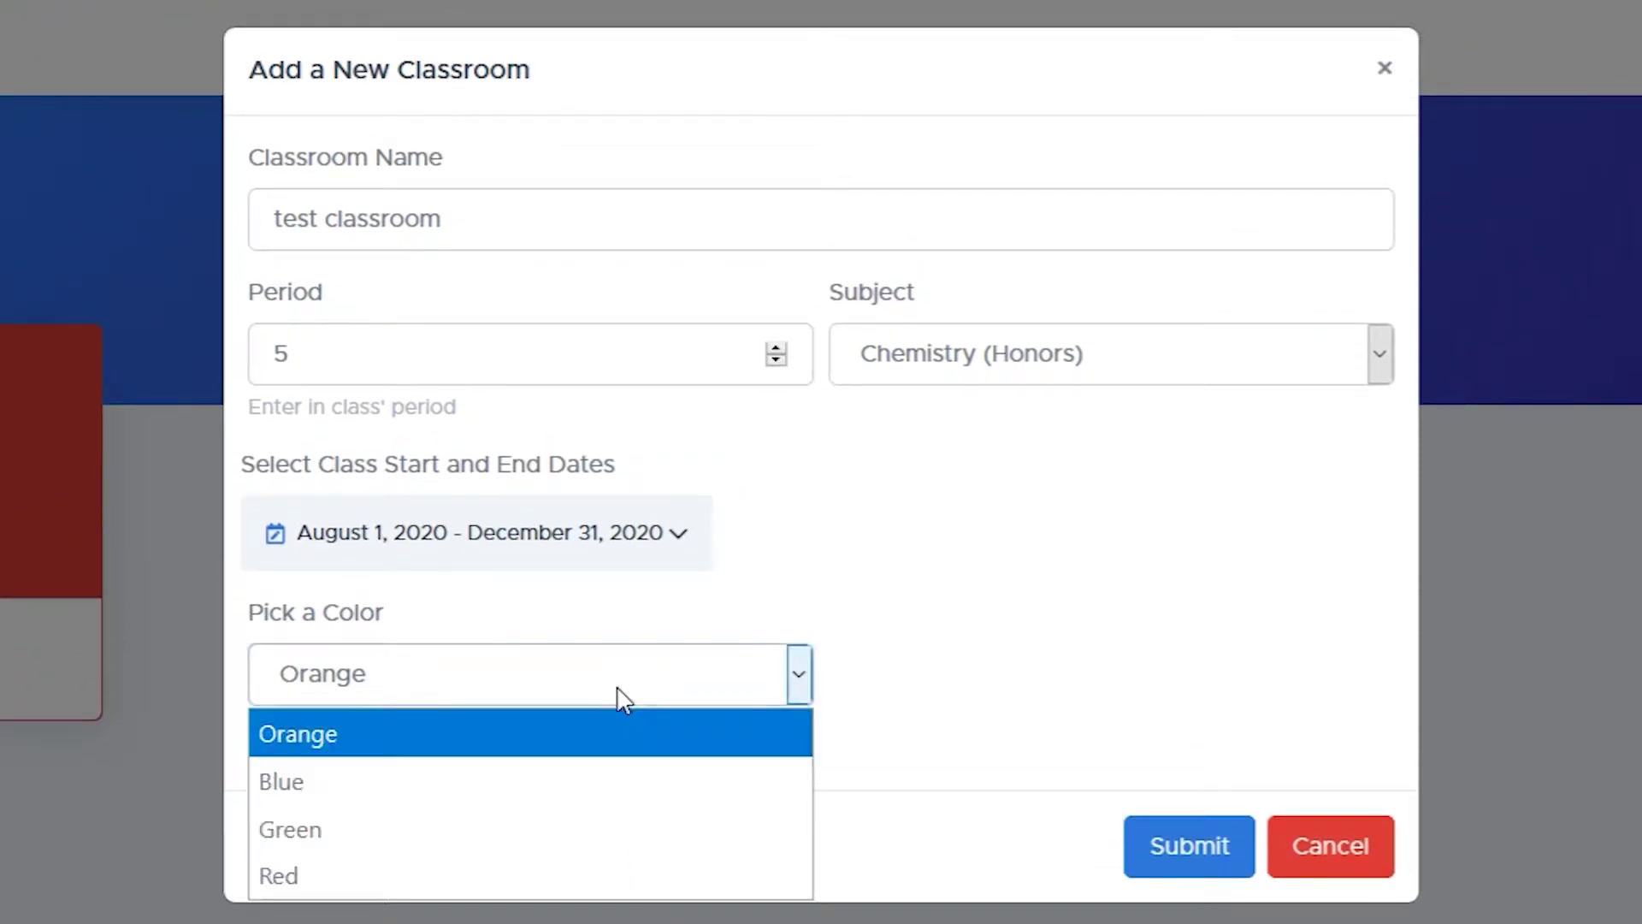
{"action": "left_click", "coordinate": [564, 829]}
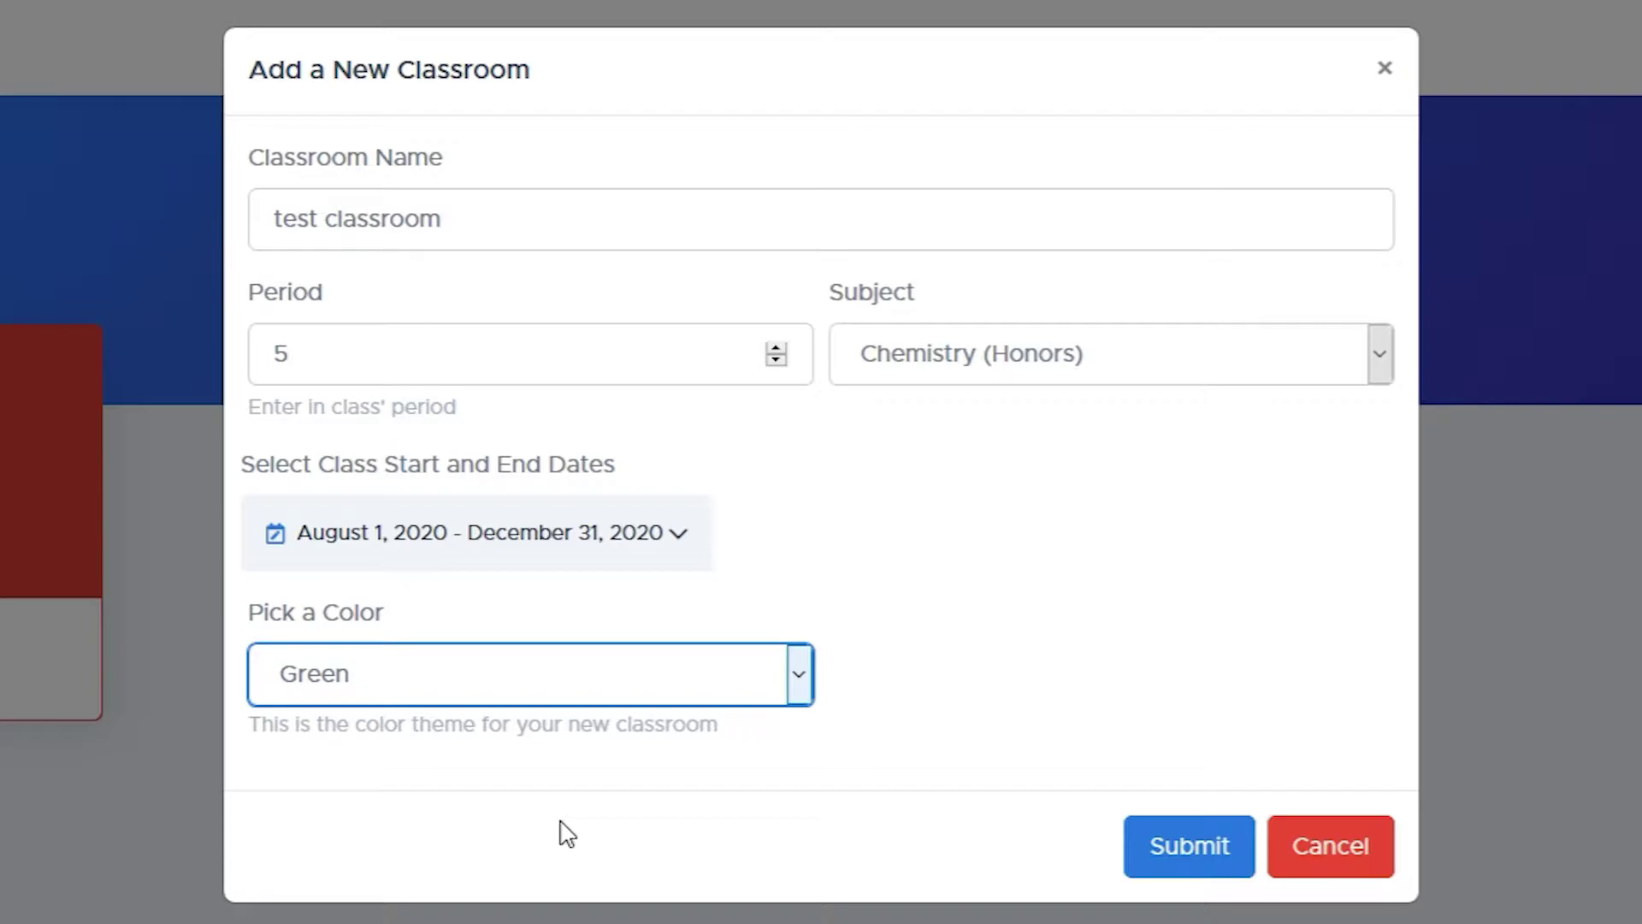
Submit the form to add the green Chemistry (Honors) test classroom card
{"action": "left_click", "coordinate": [1172, 859]}
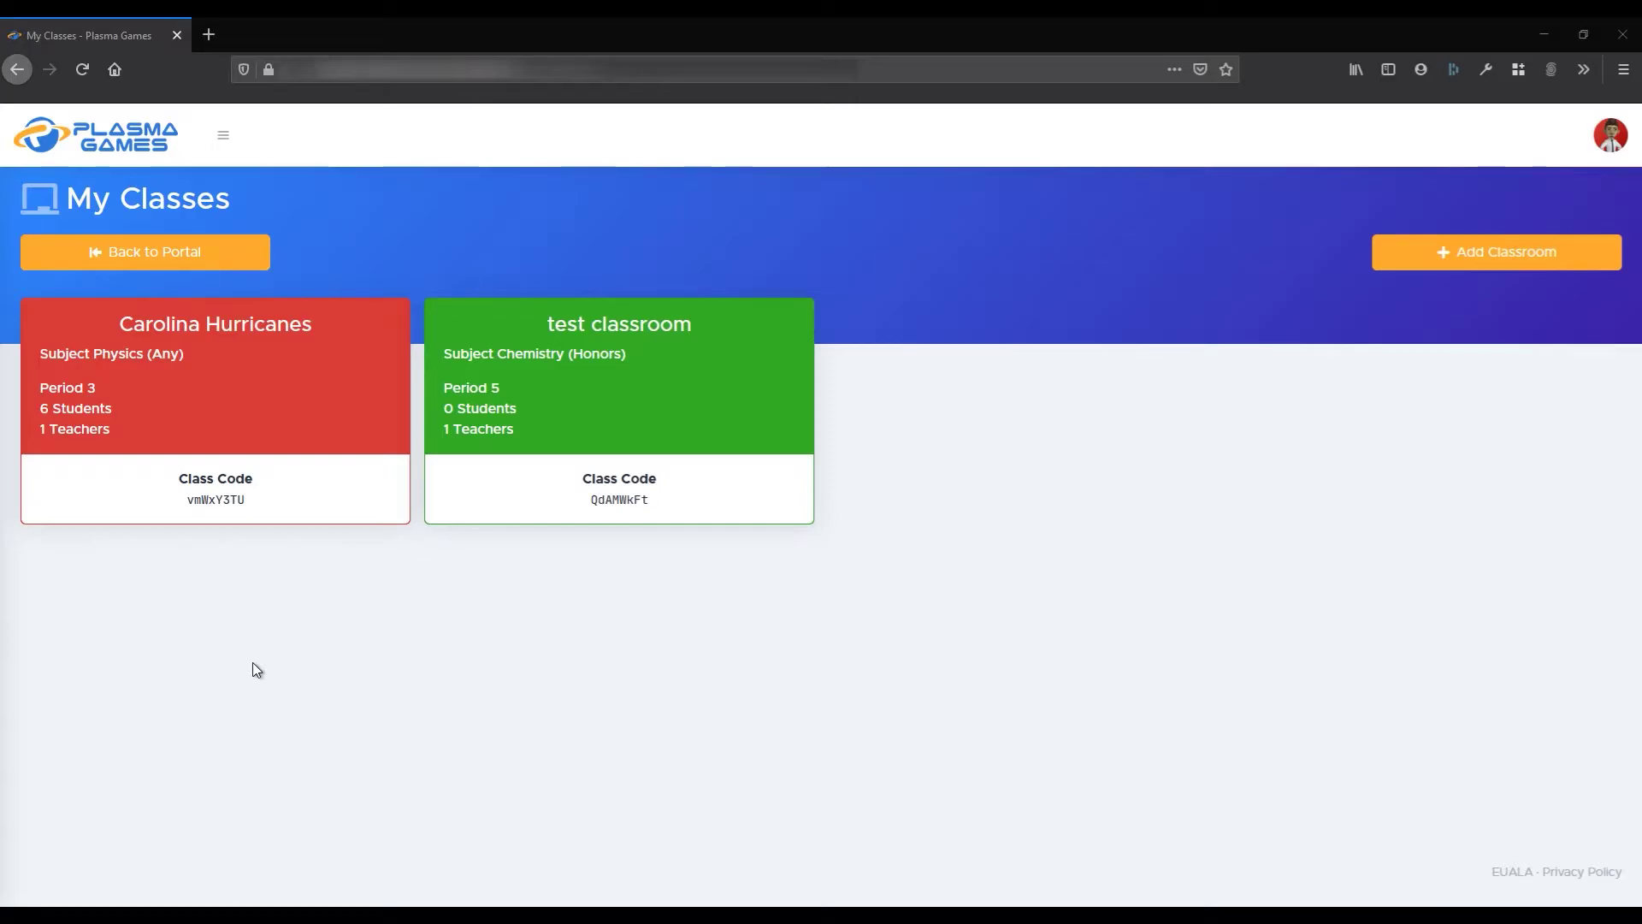
Open the Carolina Hurricanes class card to see its students and class code
{"action": "left_click", "coordinate": [240, 386]}
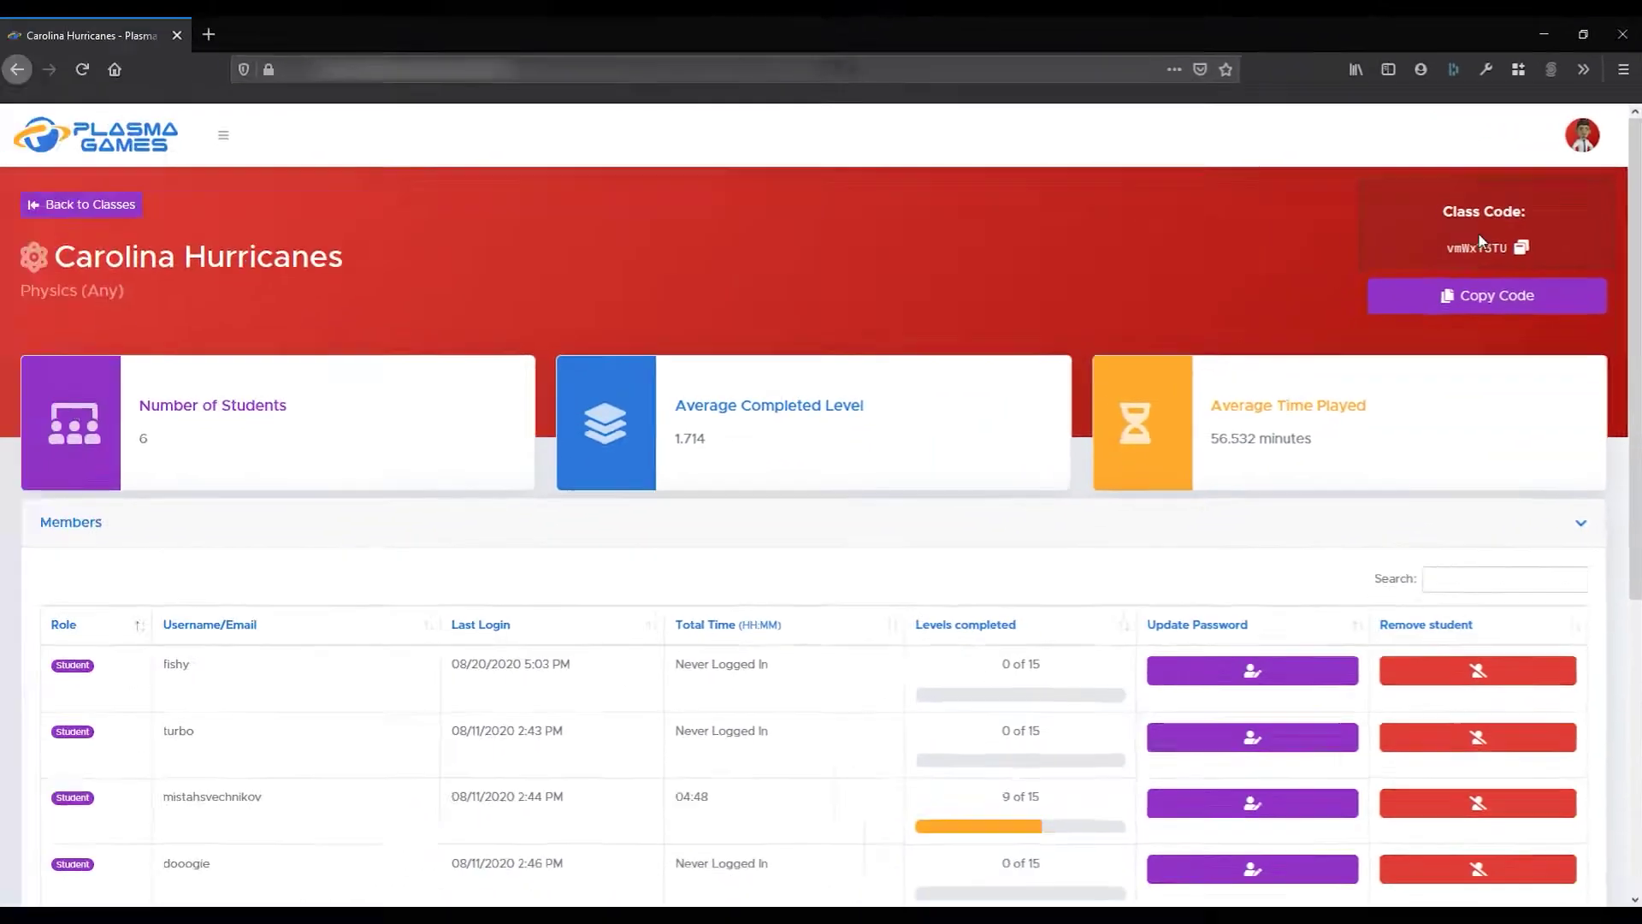
{"action": "left_click", "coordinate": [1201, 380]}
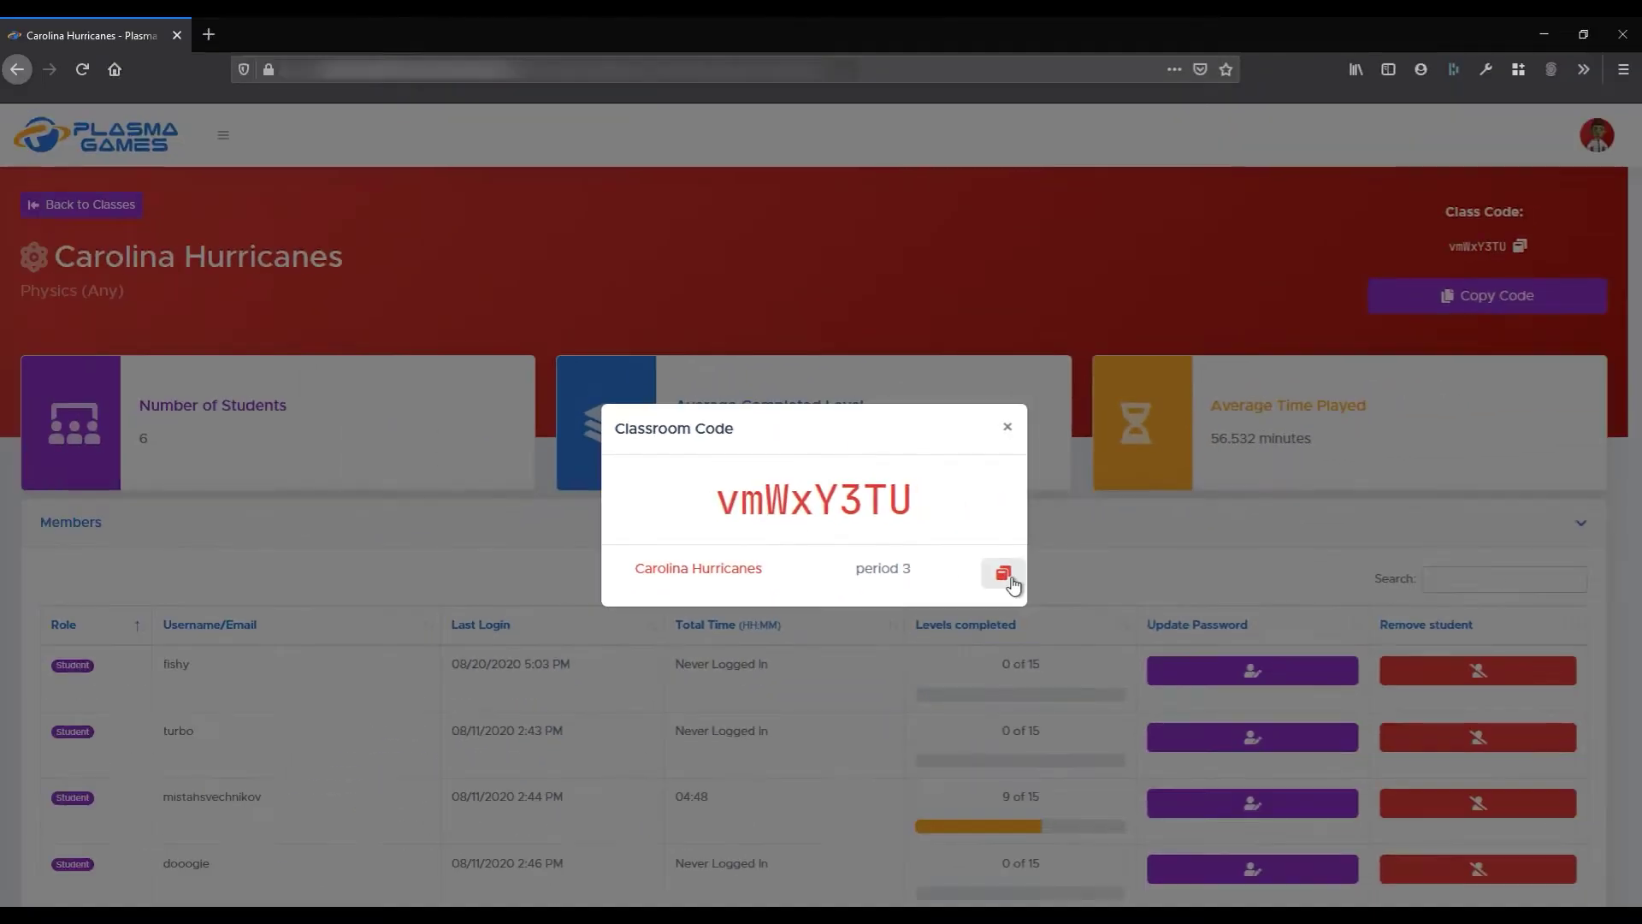
{"action": "left_click", "coordinate": [1184, 684]}
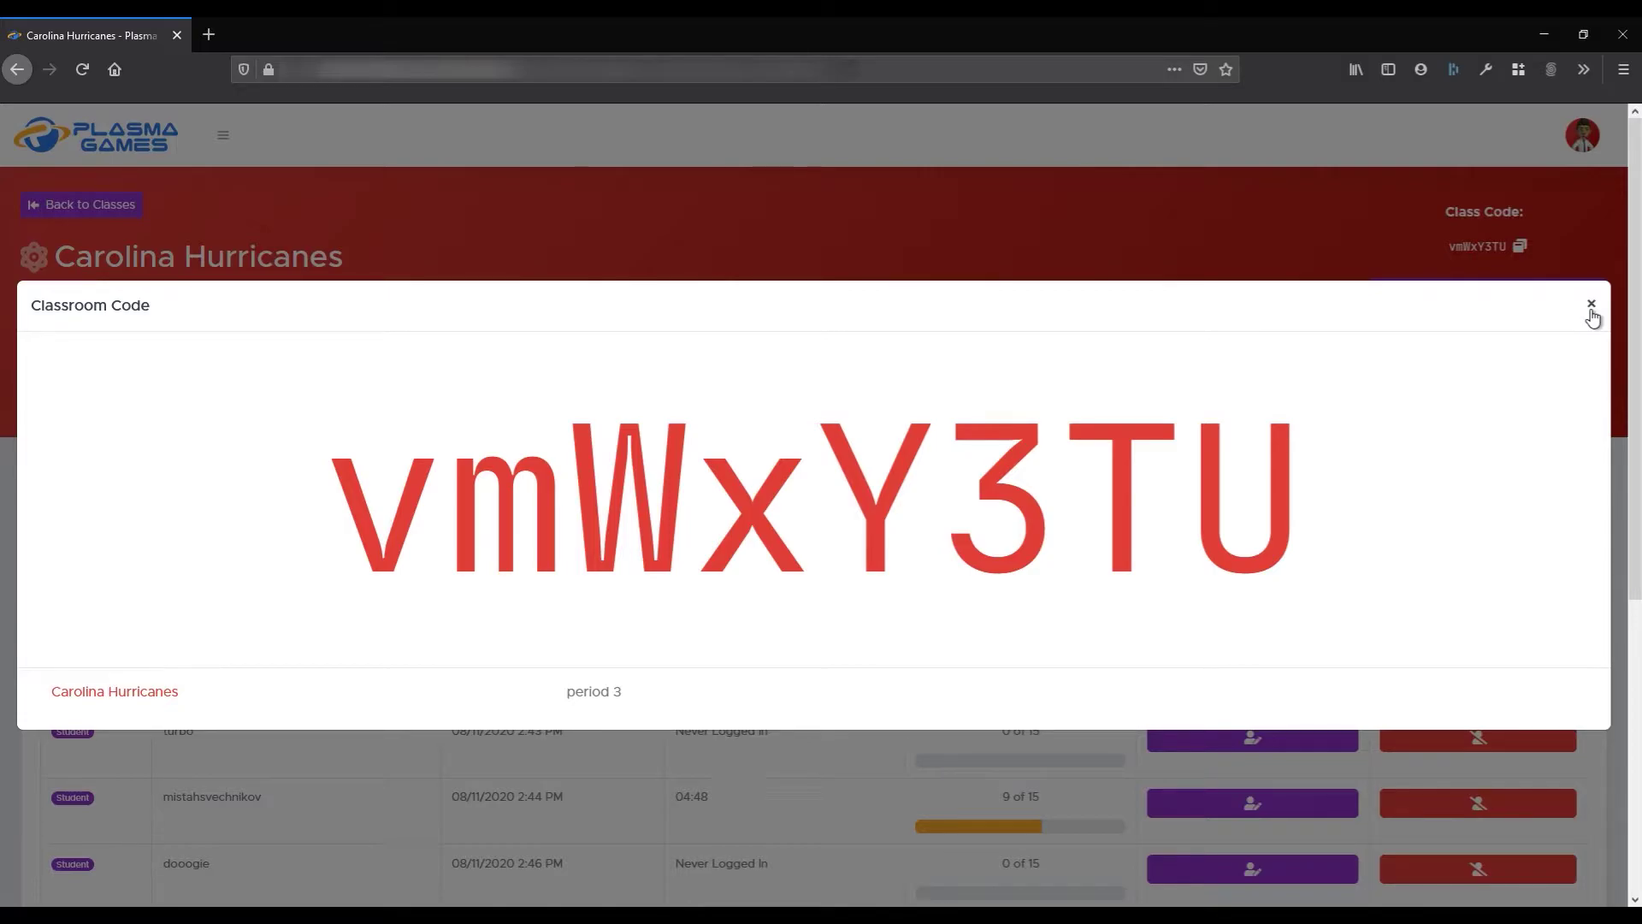
{"action": "left_click", "coordinate": [1592, 305]}
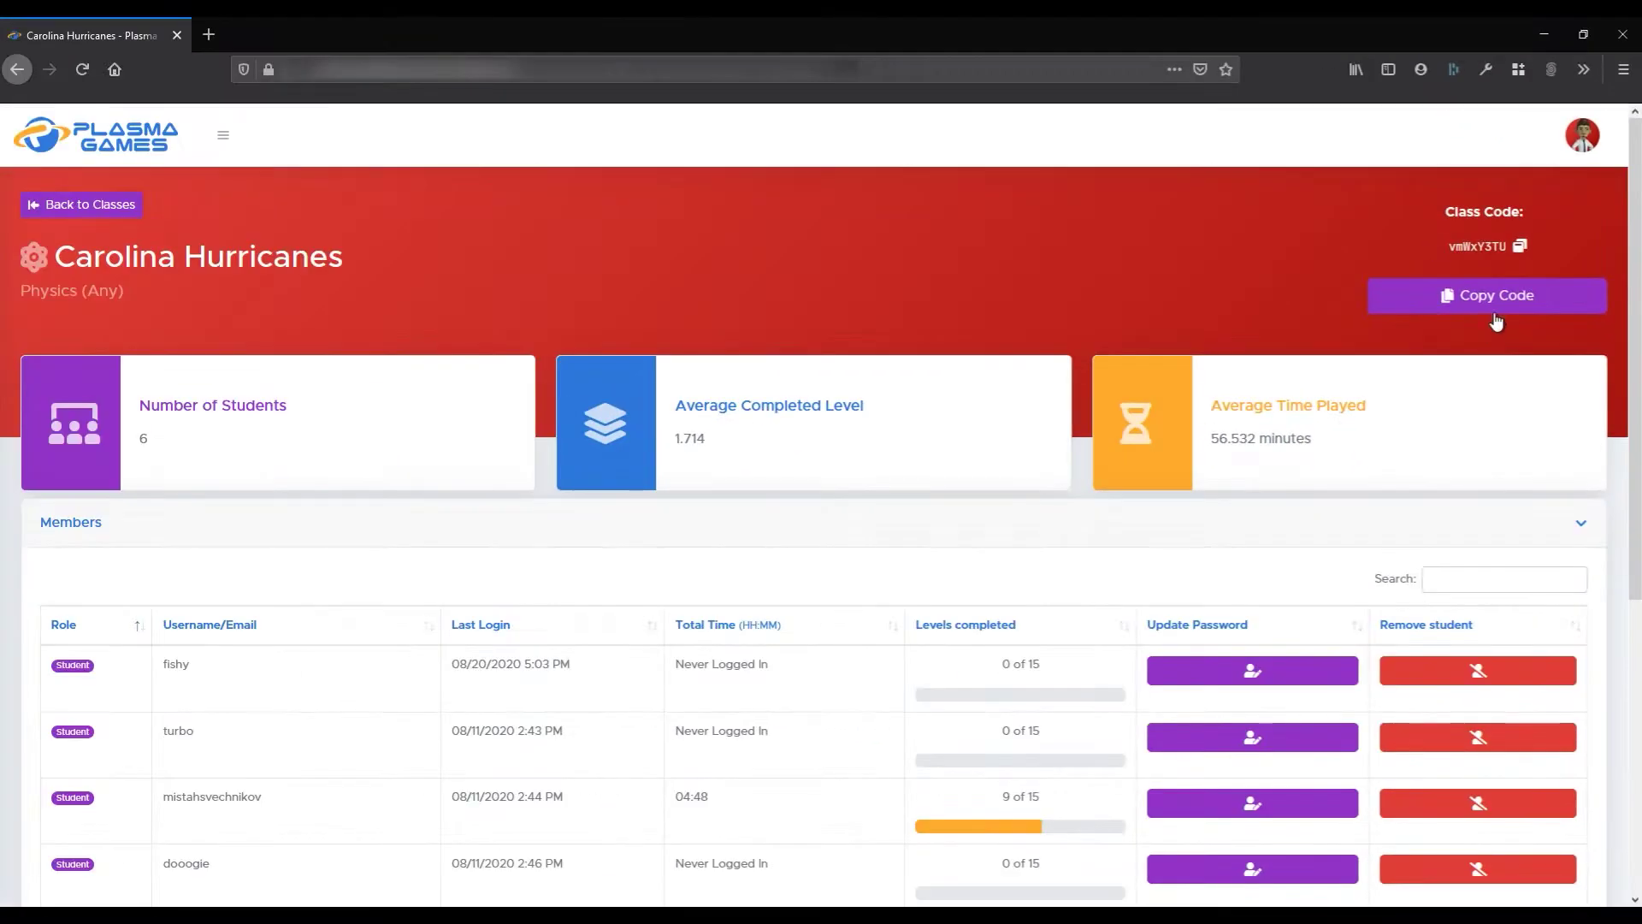
Copy the Carolina Hurricanes class code and paste it into a Google search box
{"action": "left_click", "coordinate": [1495, 300]}
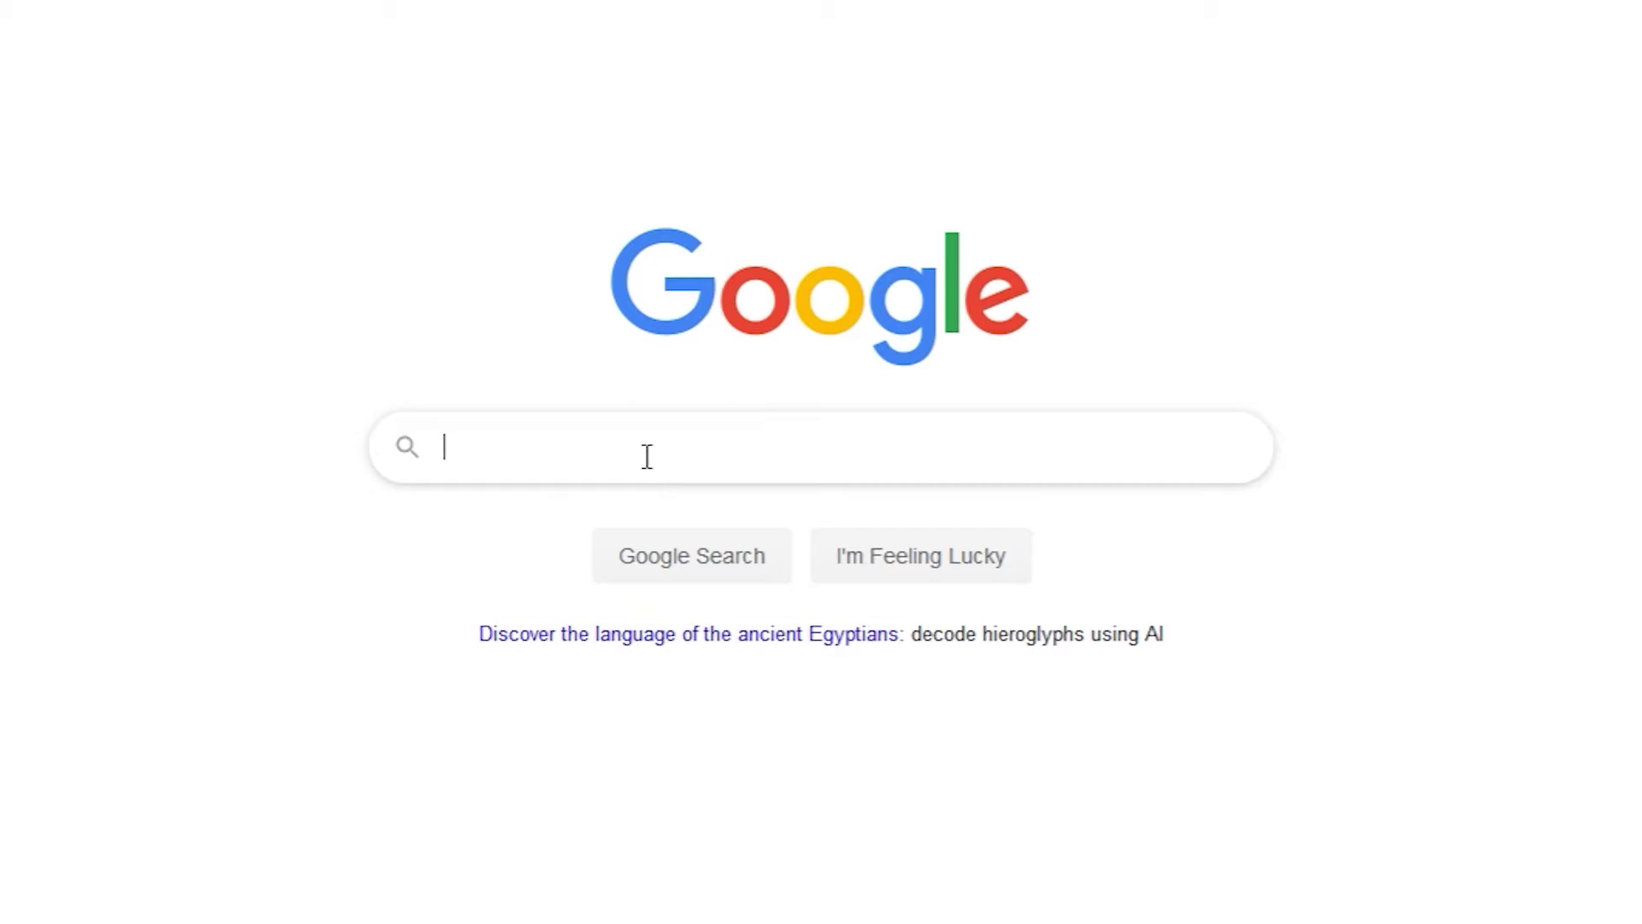
{"action": "left_click", "coordinate": [647, 456]}
{"action": "key", "text": "ctrl+v"}
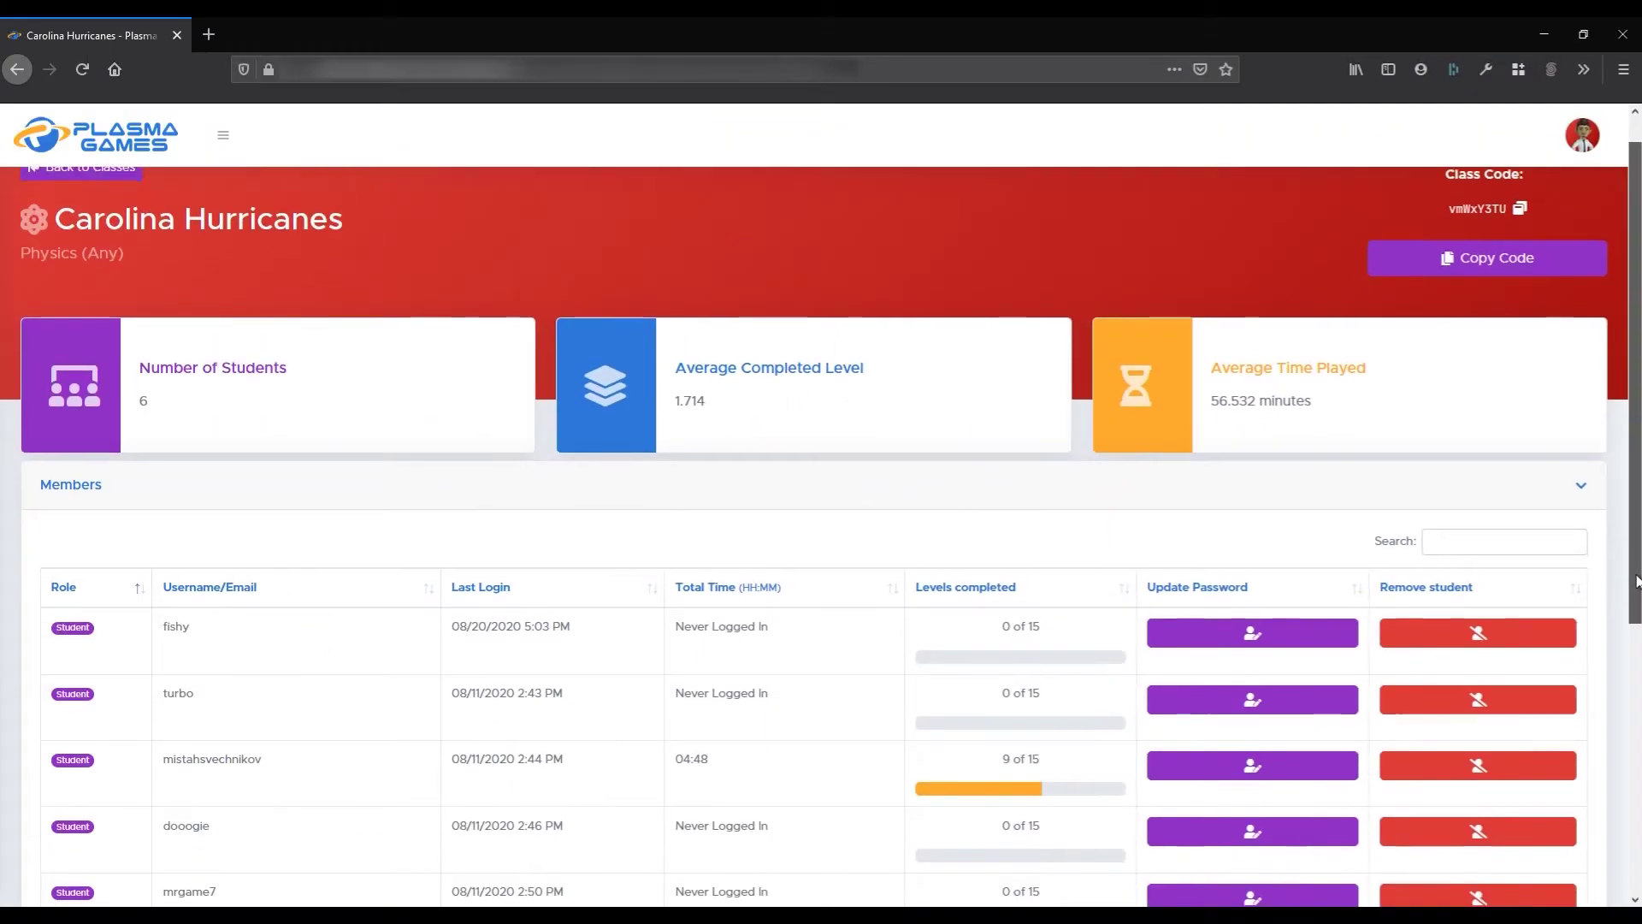
Sort the Members table by username, then by role so students appear above the teacher
{"action": "scroll", "coordinate": [1637, 651], "scroll_direction": "down", "scroll_amount": 2}
{"action": "scroll", "coordinate": [1638, 651], "scroll_direction": "down", "scroll_amount": 2}
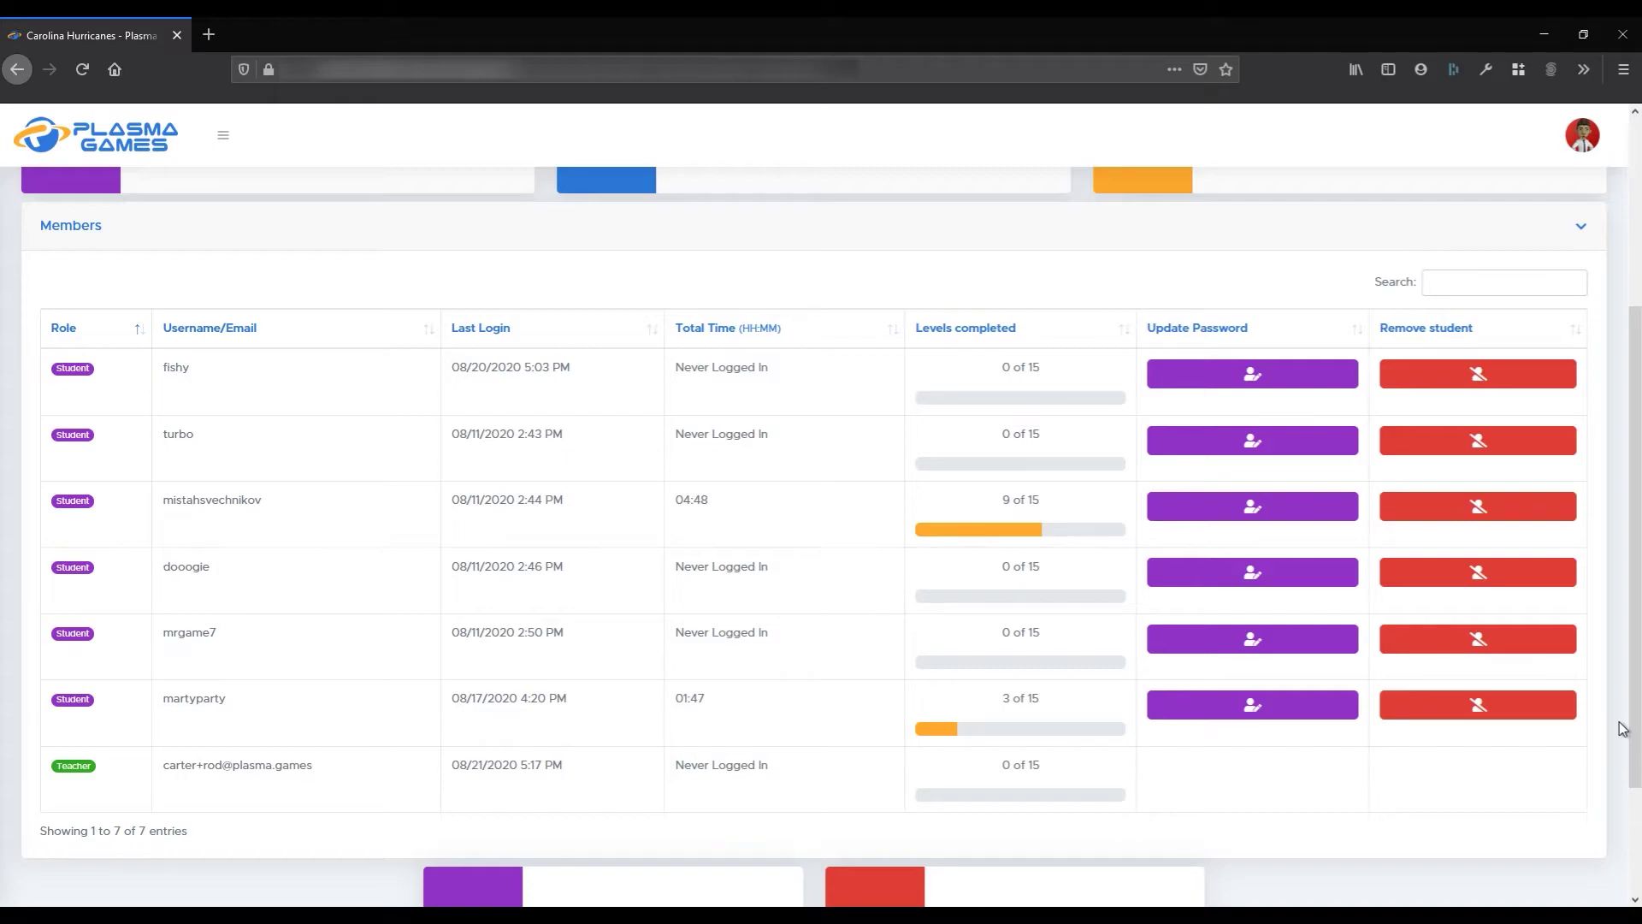
{"action": "left_click", "coordinate": [394, 327]}
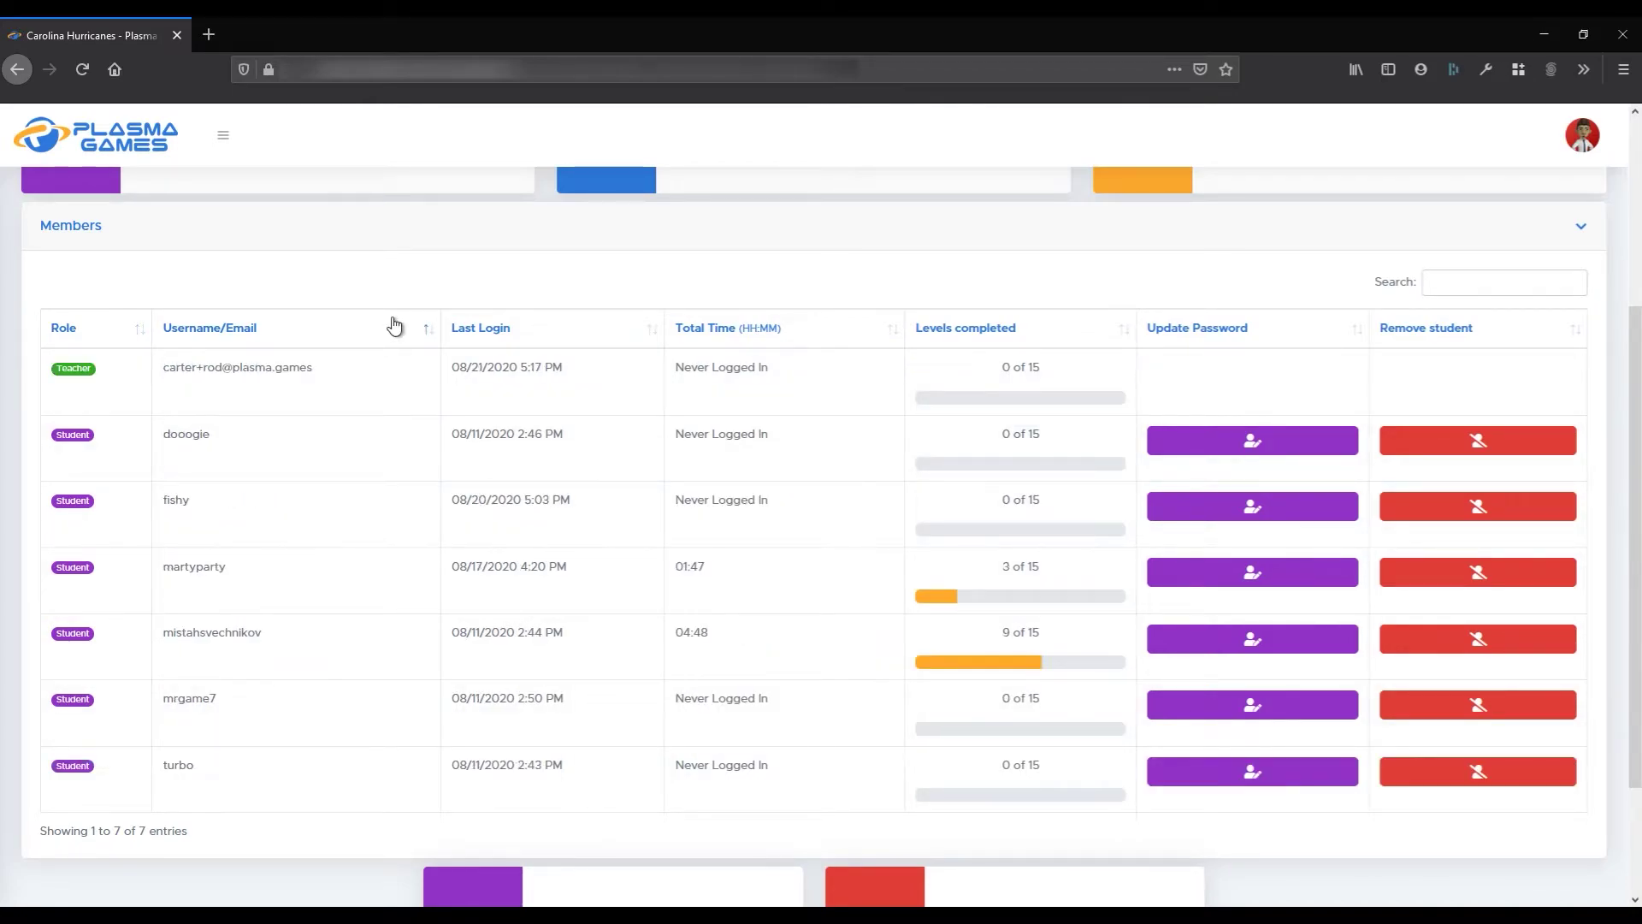
{"action": "left_click", "coordinate": [394, 327]}
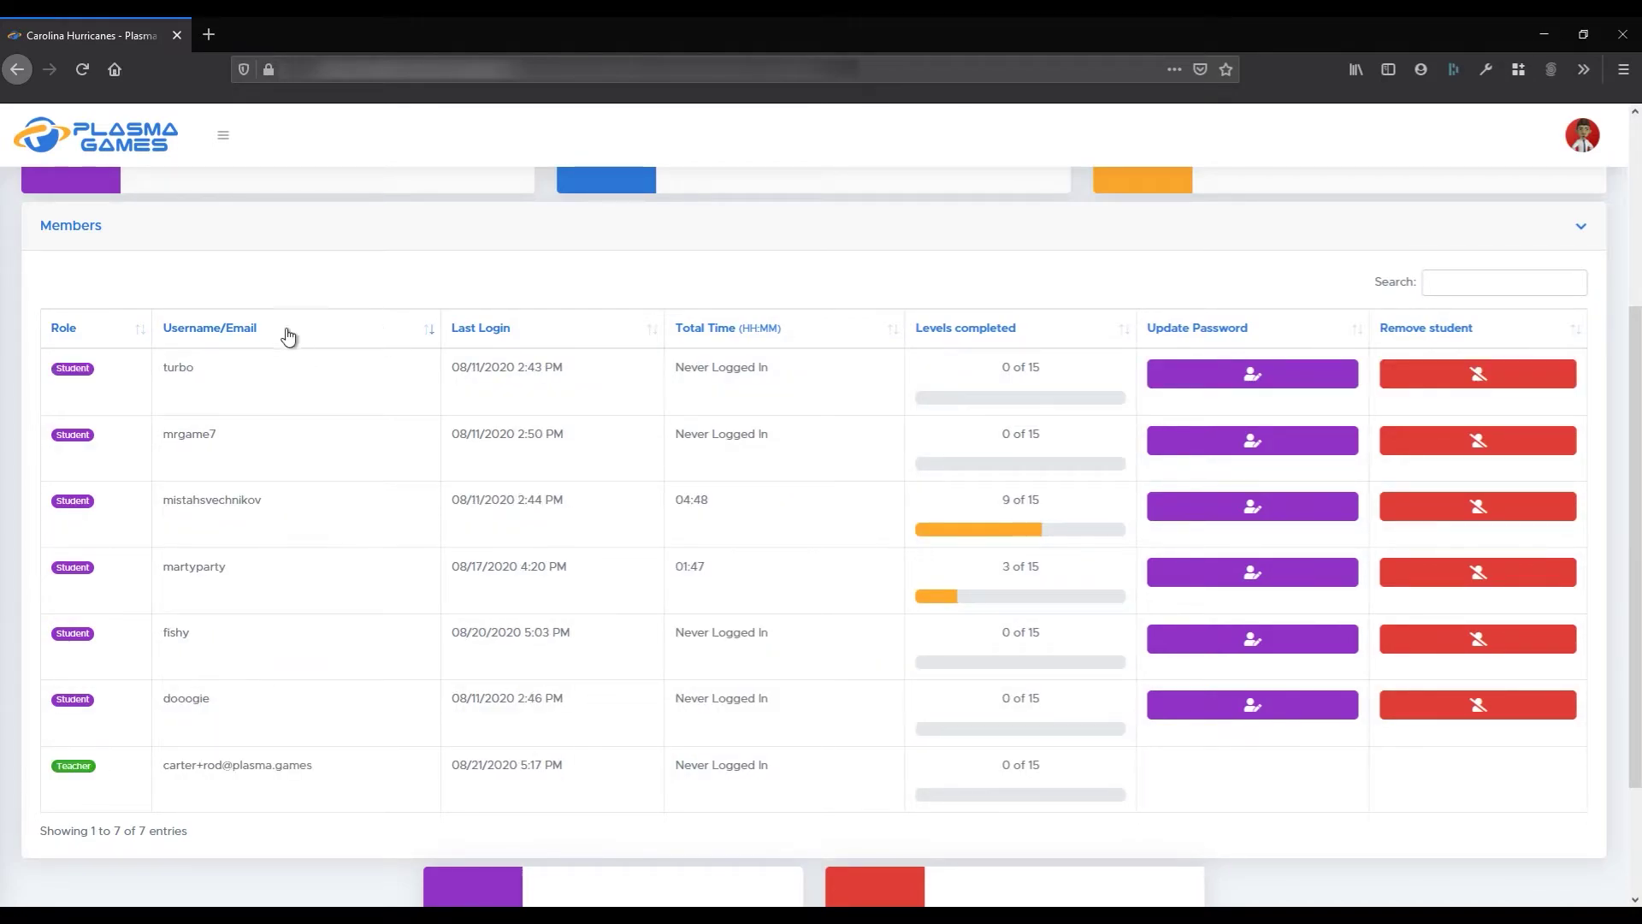
{"action": "left_click", "coordinate": [91, 333]}
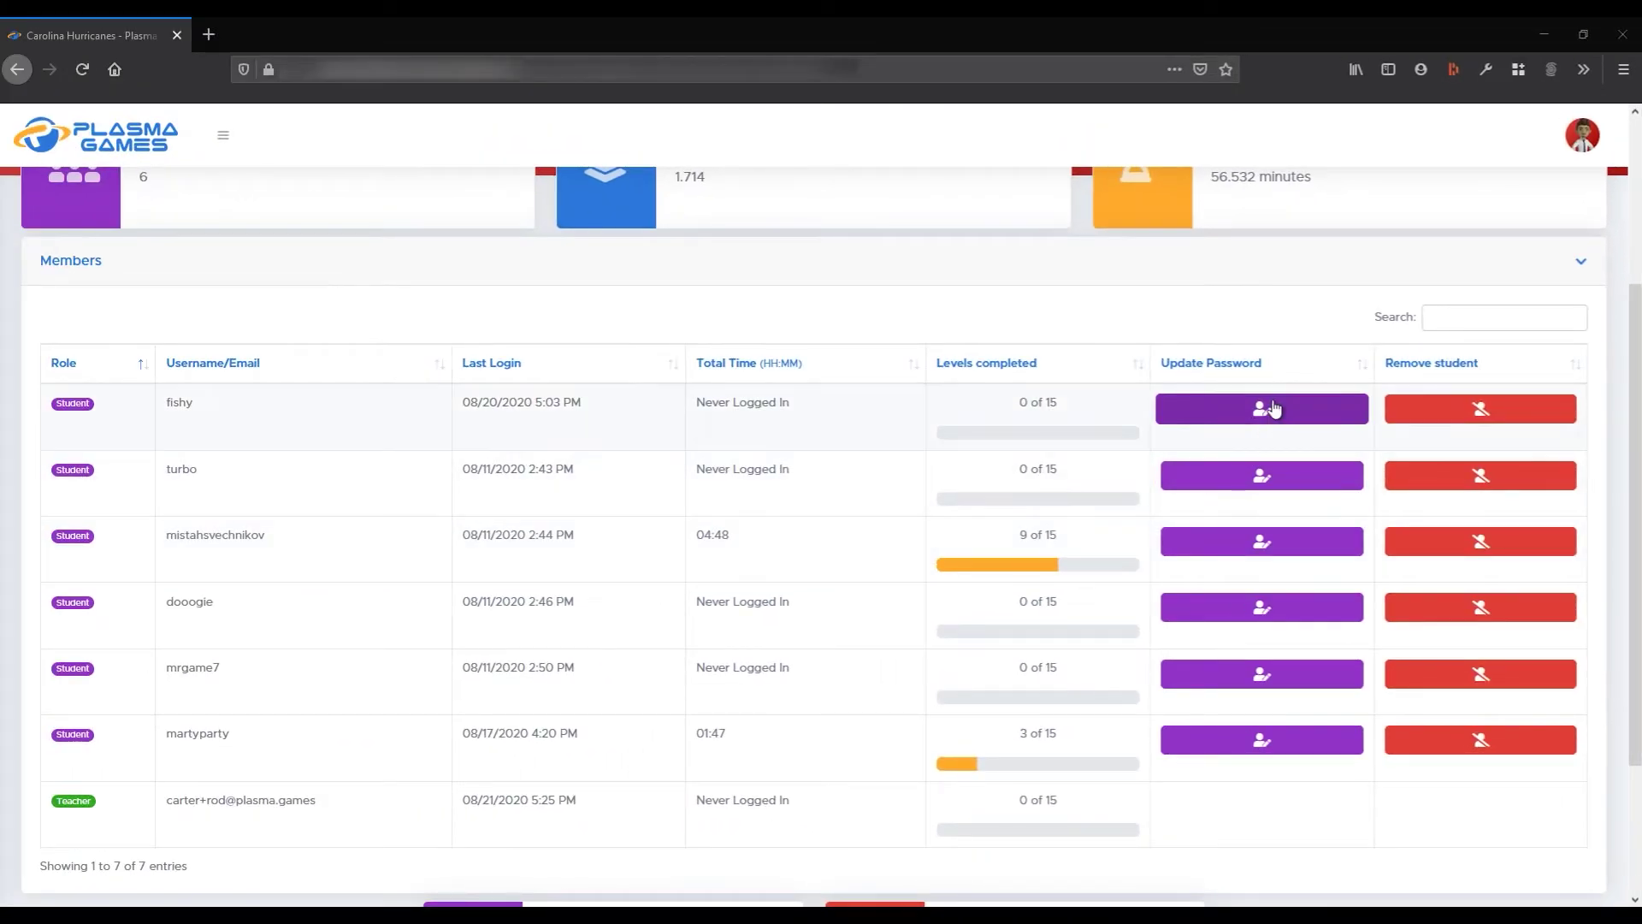
Give student fishy a new eight-character password, confirm it, enter the CAPTCHA and submit
{"action": "left_click", "coordinate": [1274, 408]}
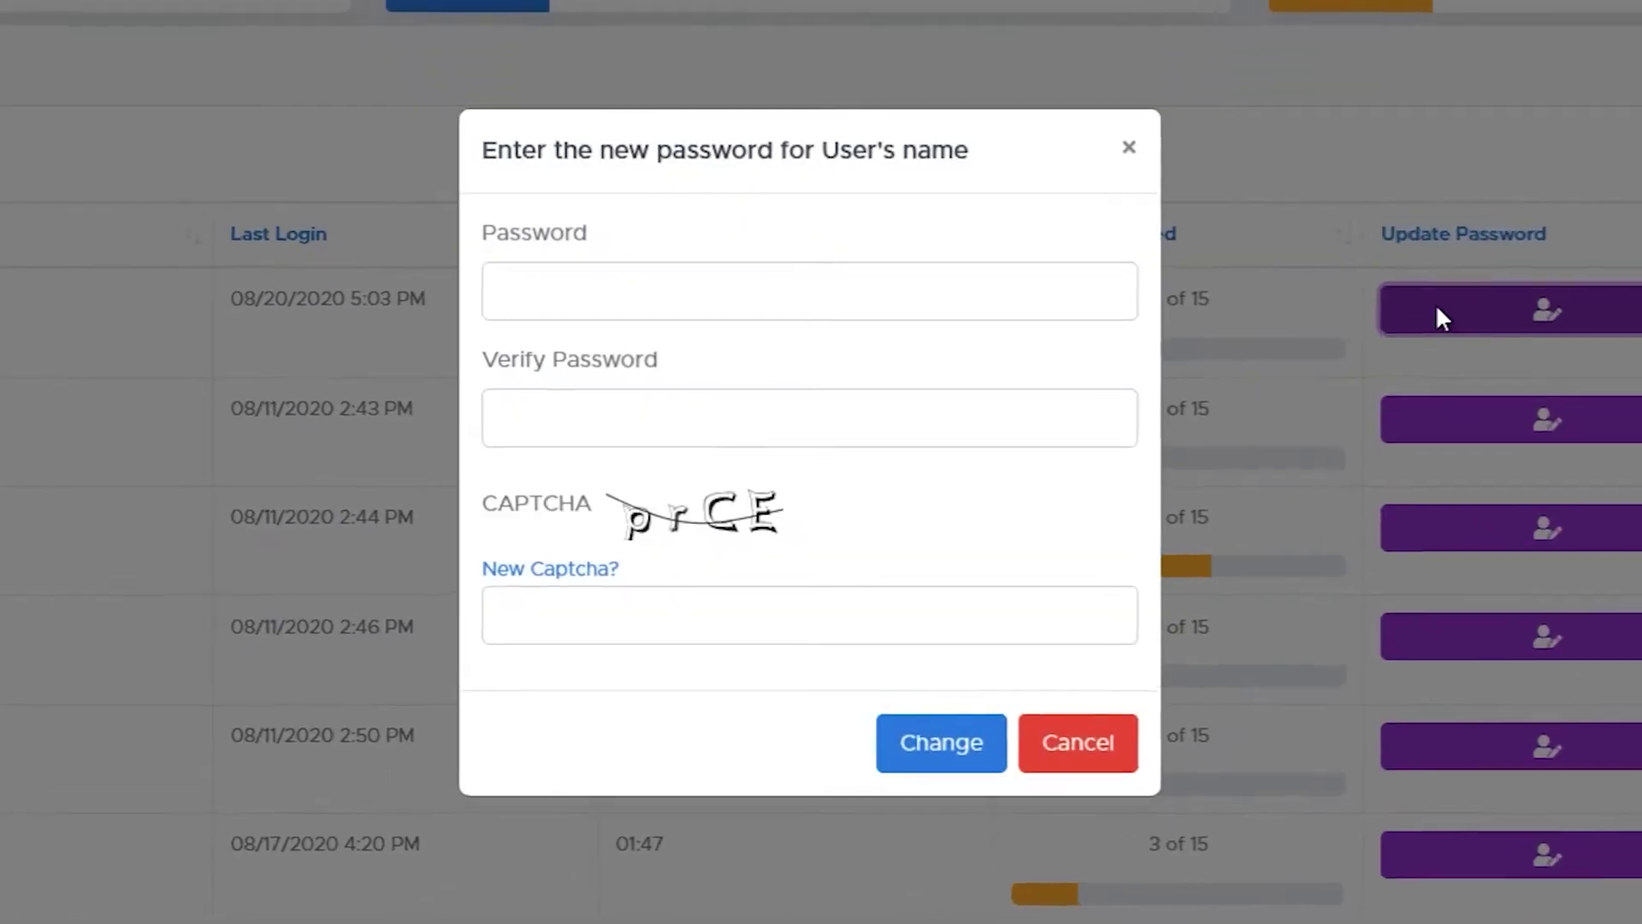
{"action": "left_click", "coordinate": [718, 302]}
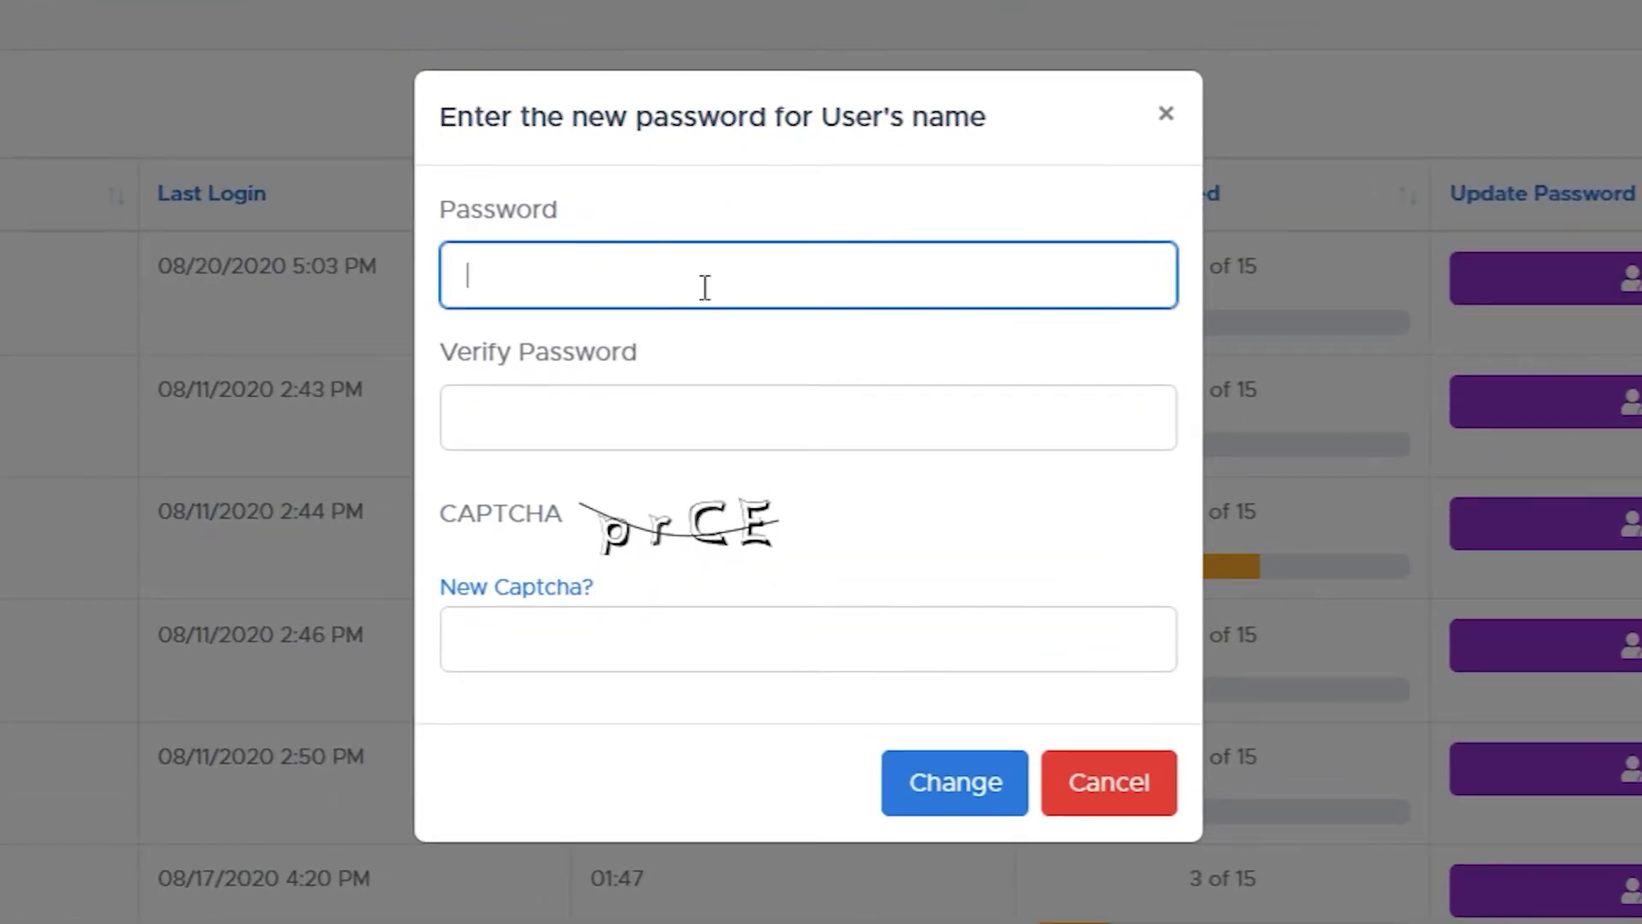
{"action": "type", "text": "••••••"}
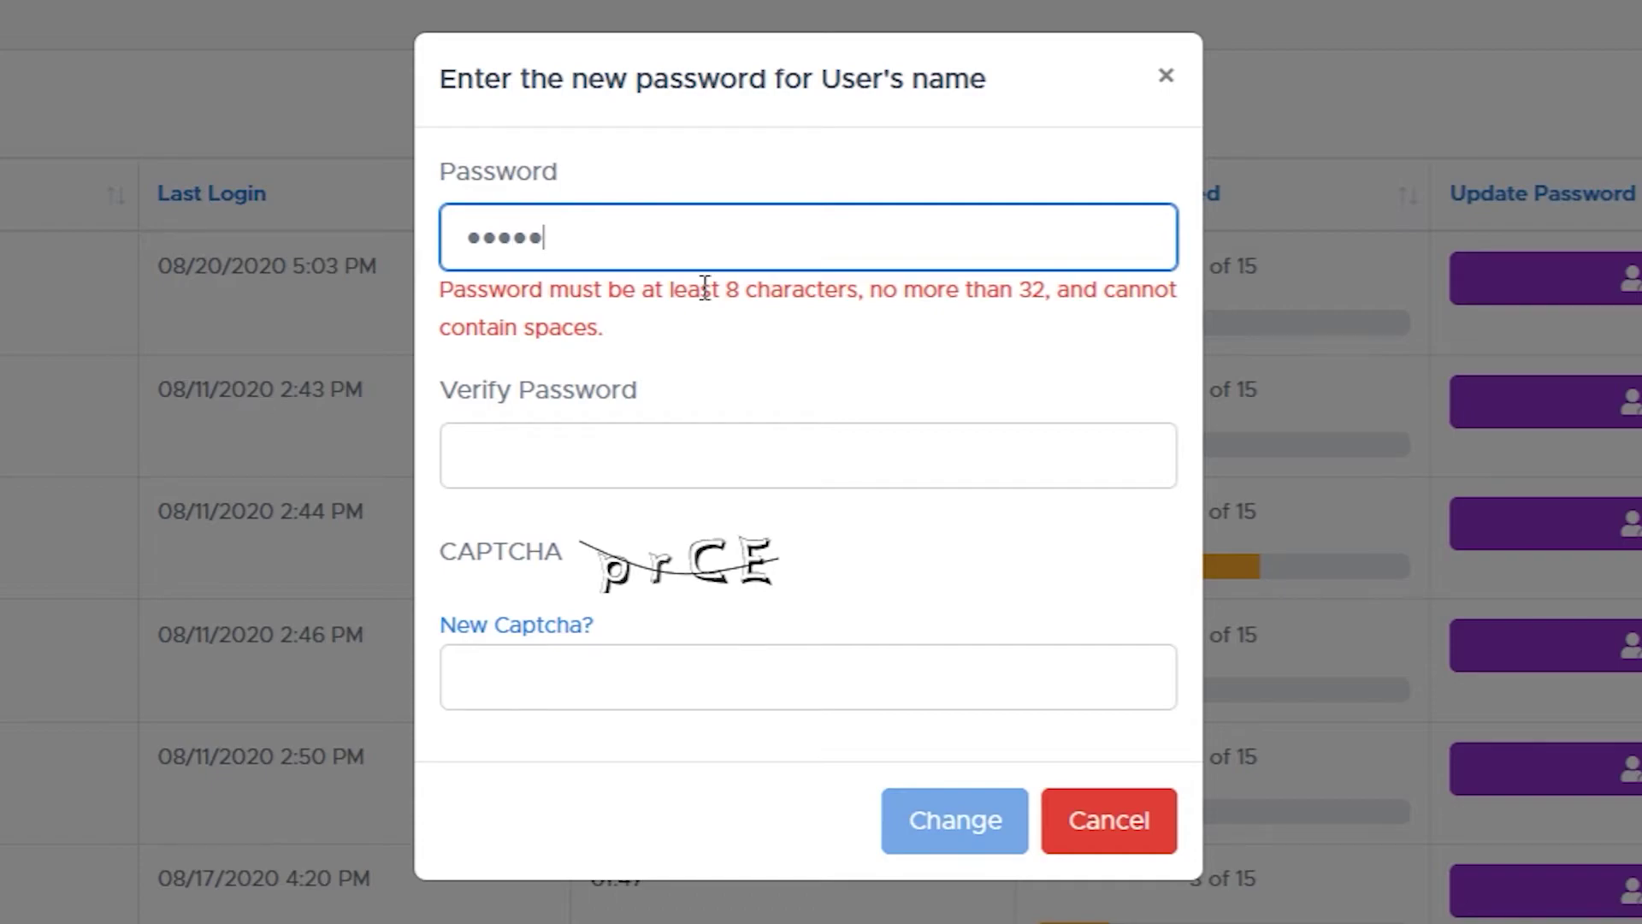
{"action": "type", "text": "••"}
{"action": "left_click", "coordinate": [608, 425]}
{"action": "type", "text": "••••"}
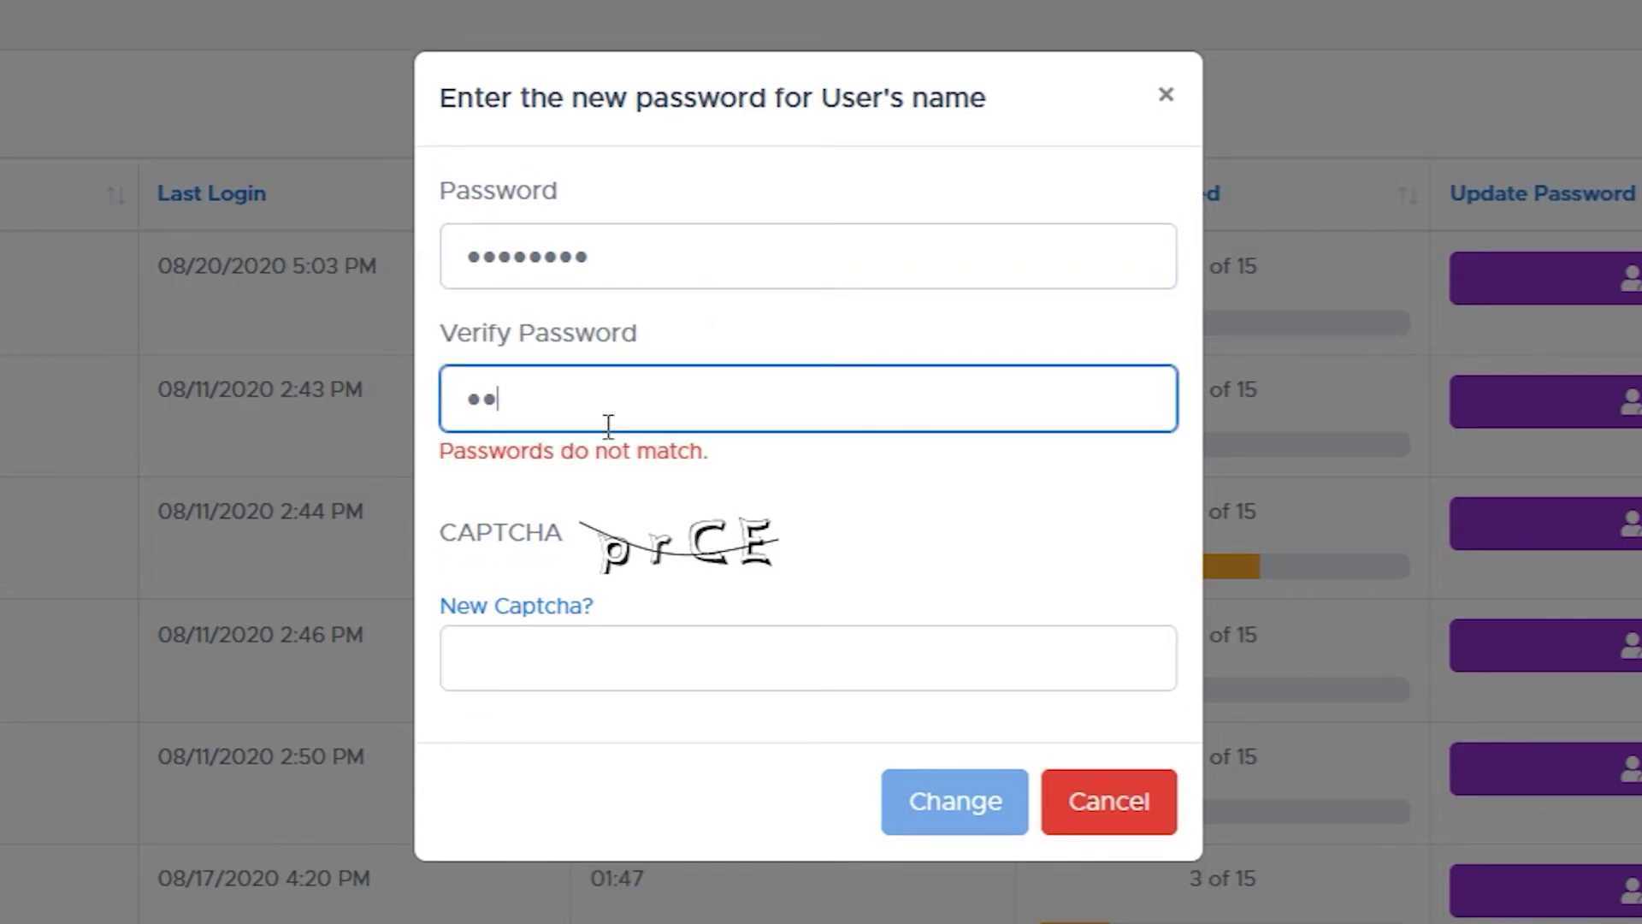
{"action": "type", "text": "••••"}
{"action": "left_click", "coordinate": [575, 638]}
{"action": "type", "text": "pr"}
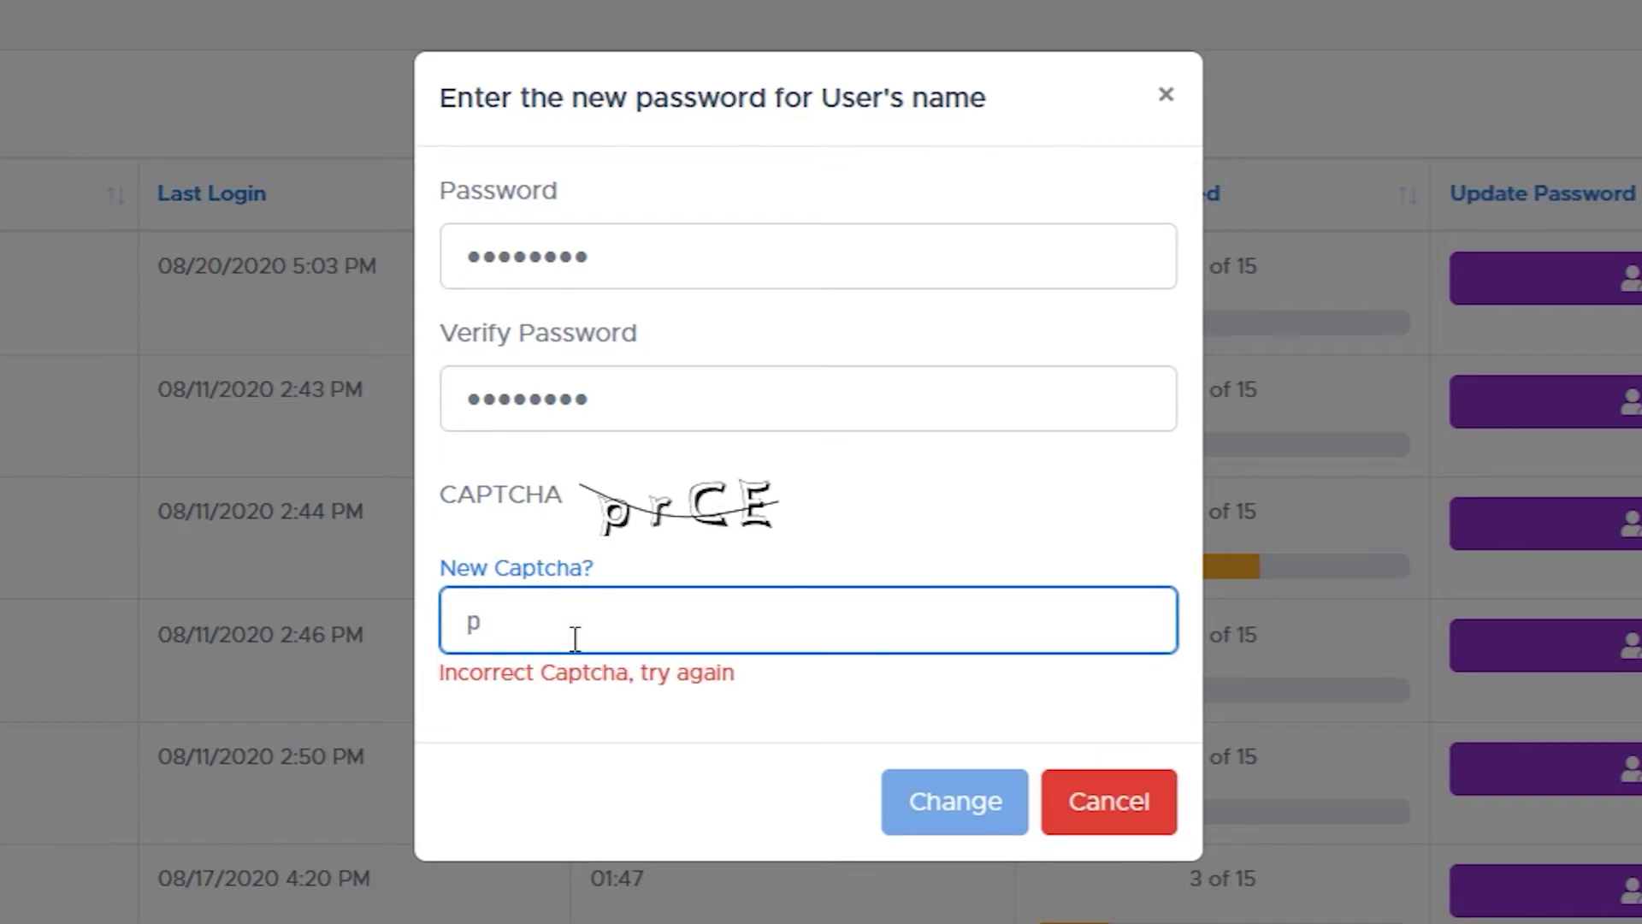
{"action": "type", "text": "CE"}
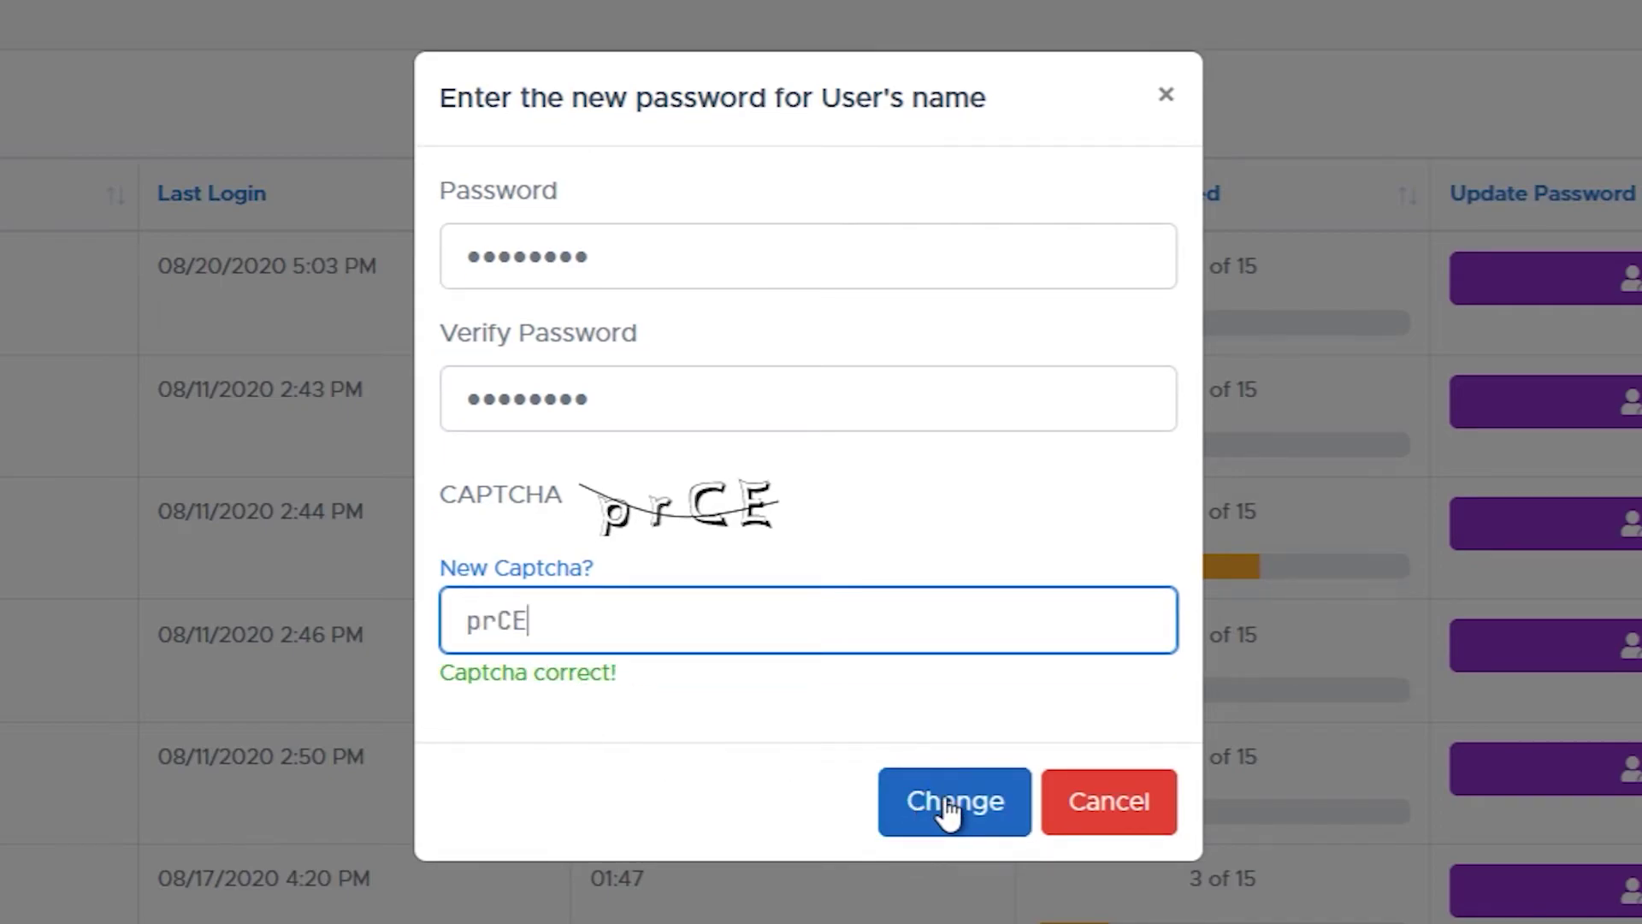
{"action": "left_click", "coordinate": [948, 808]}
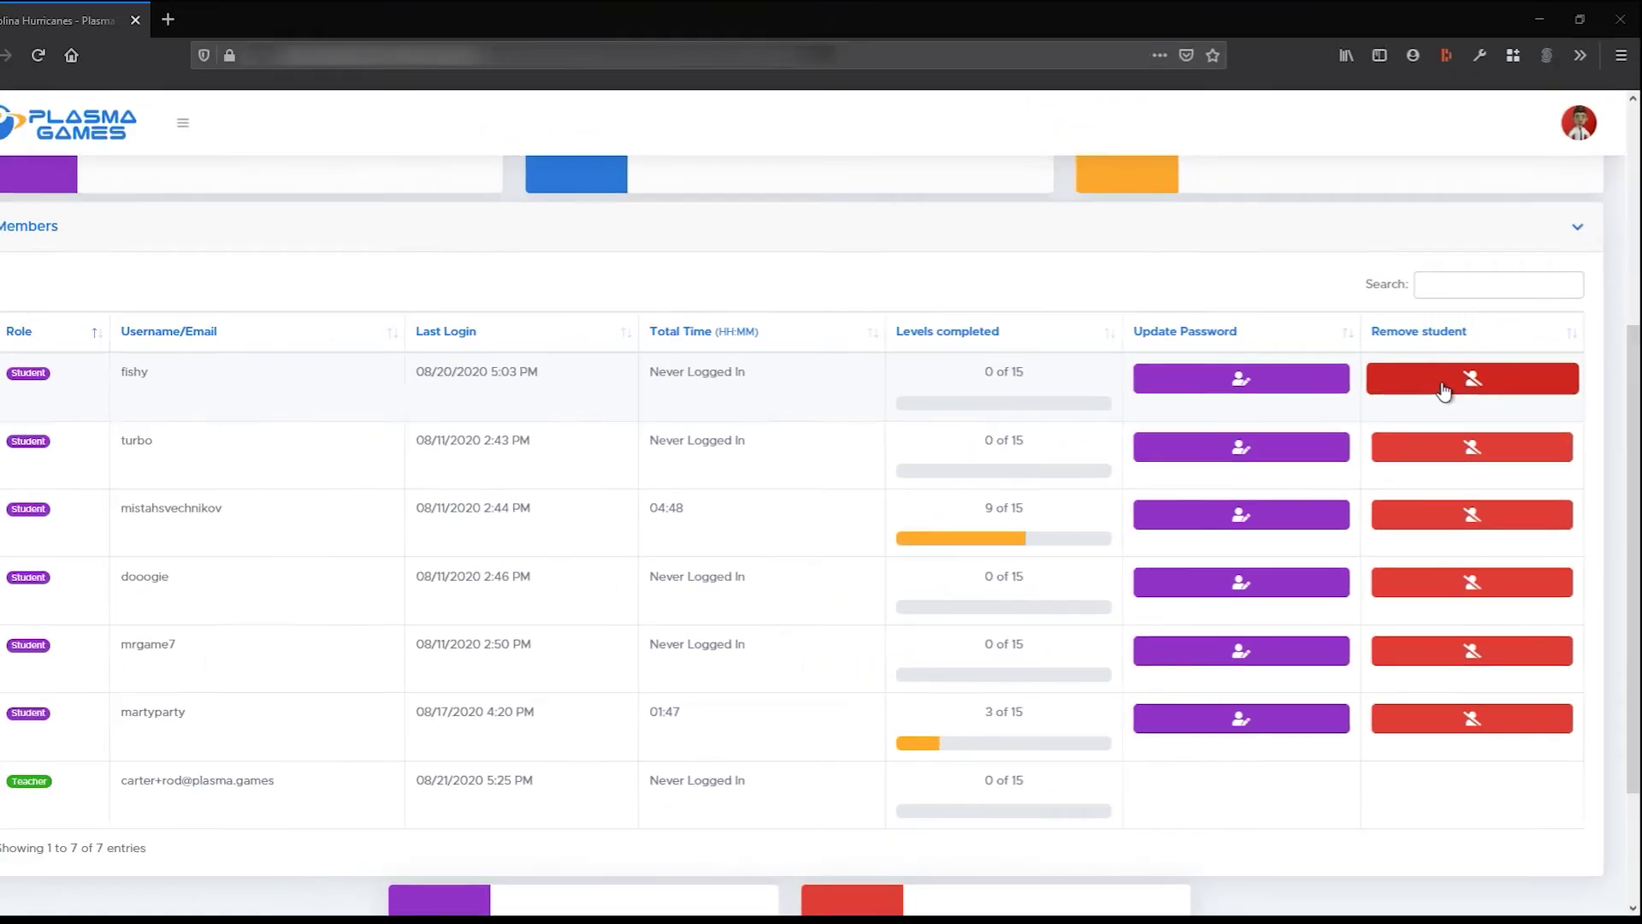
{"action": "left_click", "coordinate": [1328, 184]}
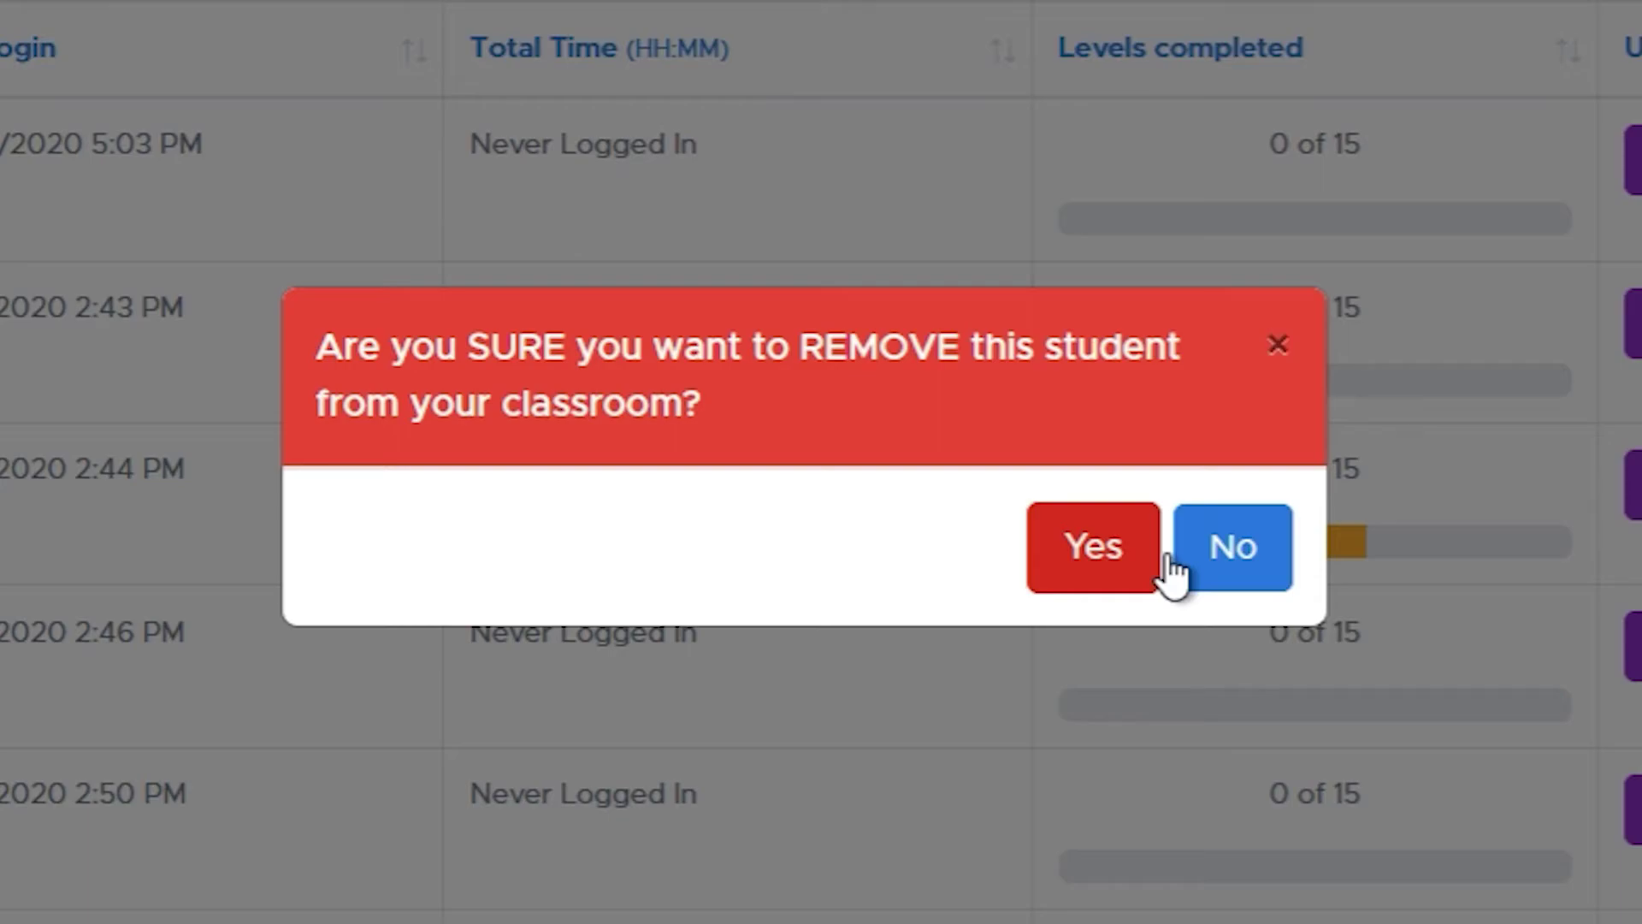
{"action": "left_click", "coordinate": [1231, 552]}
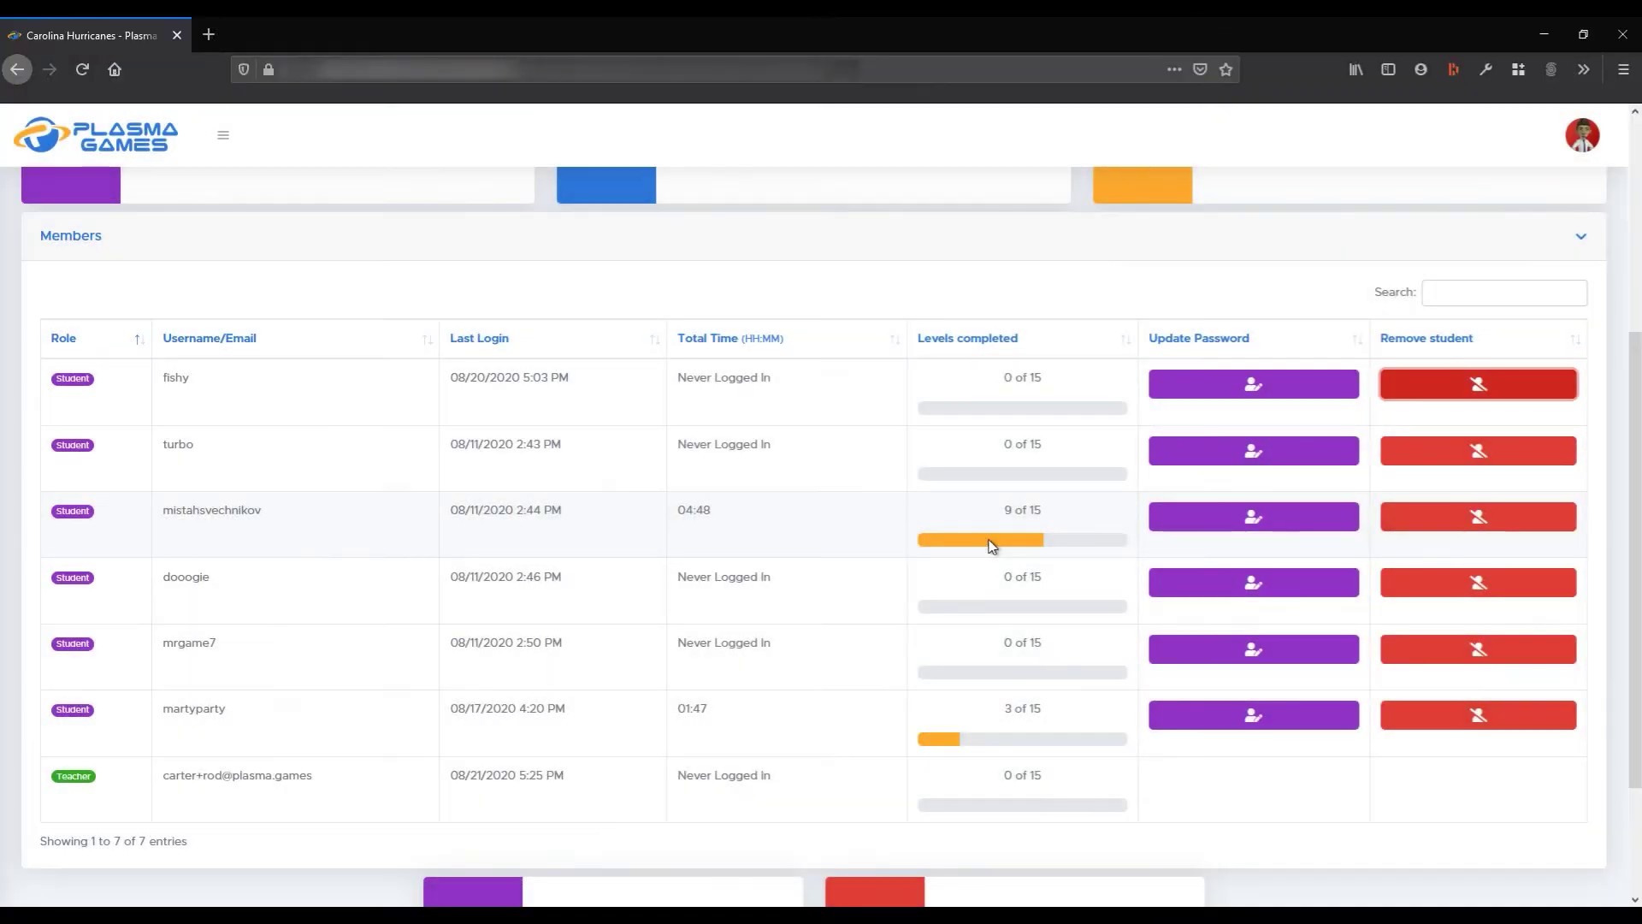
{"action": "scroll", "coordinate": [987, 535], "scroll_direction": "down", "scroll_amount": 3}
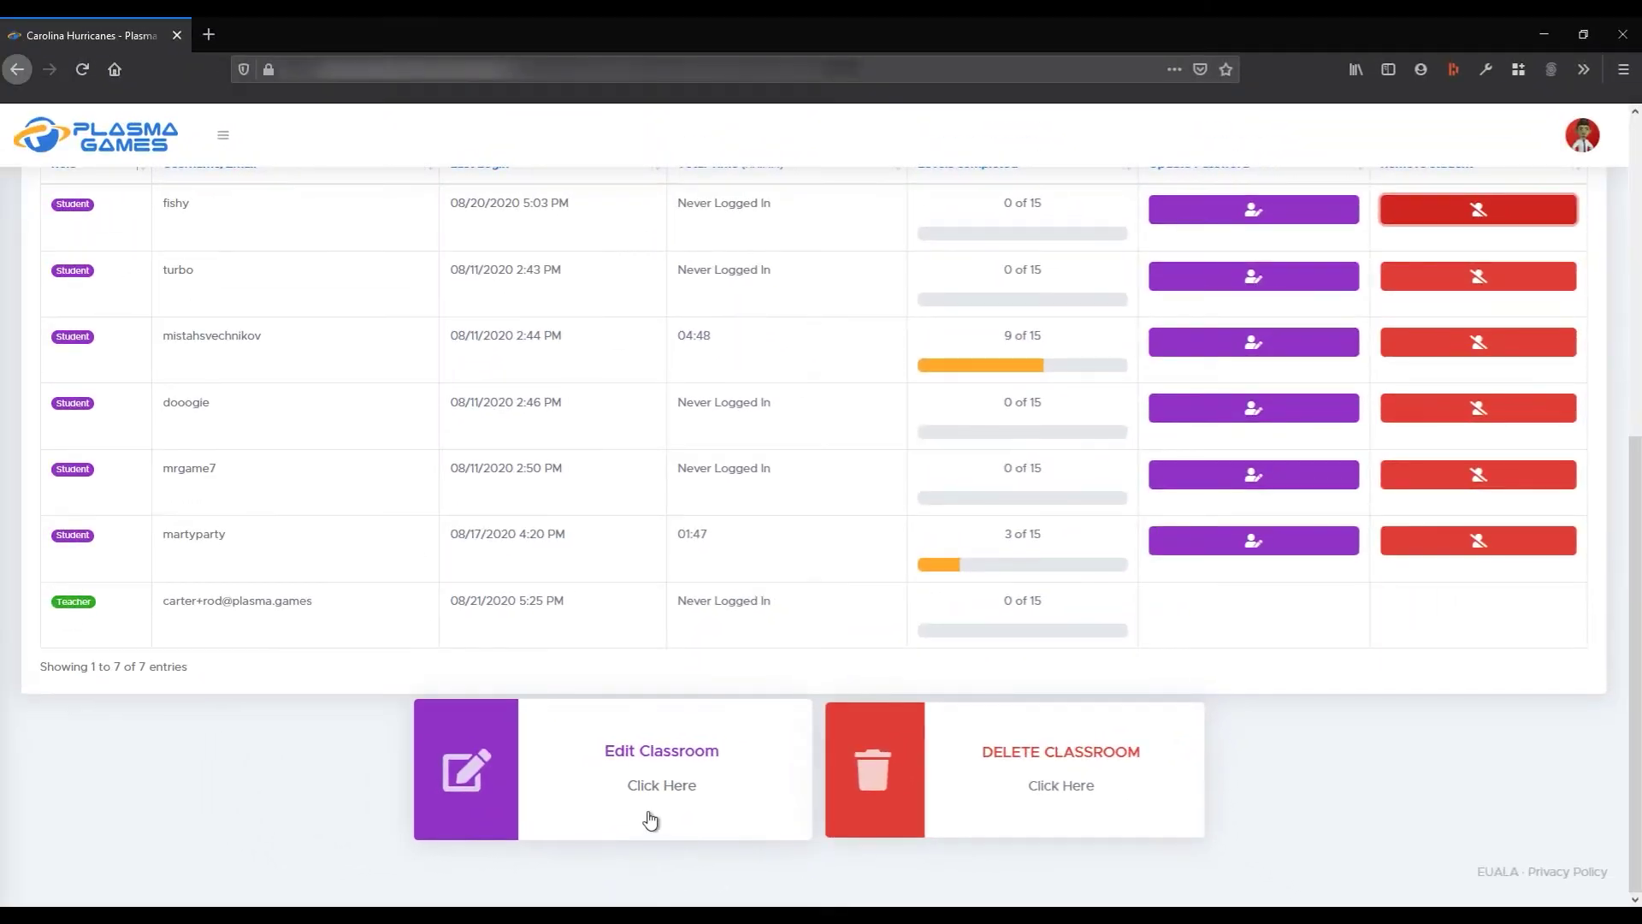
Edit the class to 'Carolina Hurricanes test', period 6, Biology subject, Green colour, and save
{"action": "left_click", "coordinate": [488, 723]}
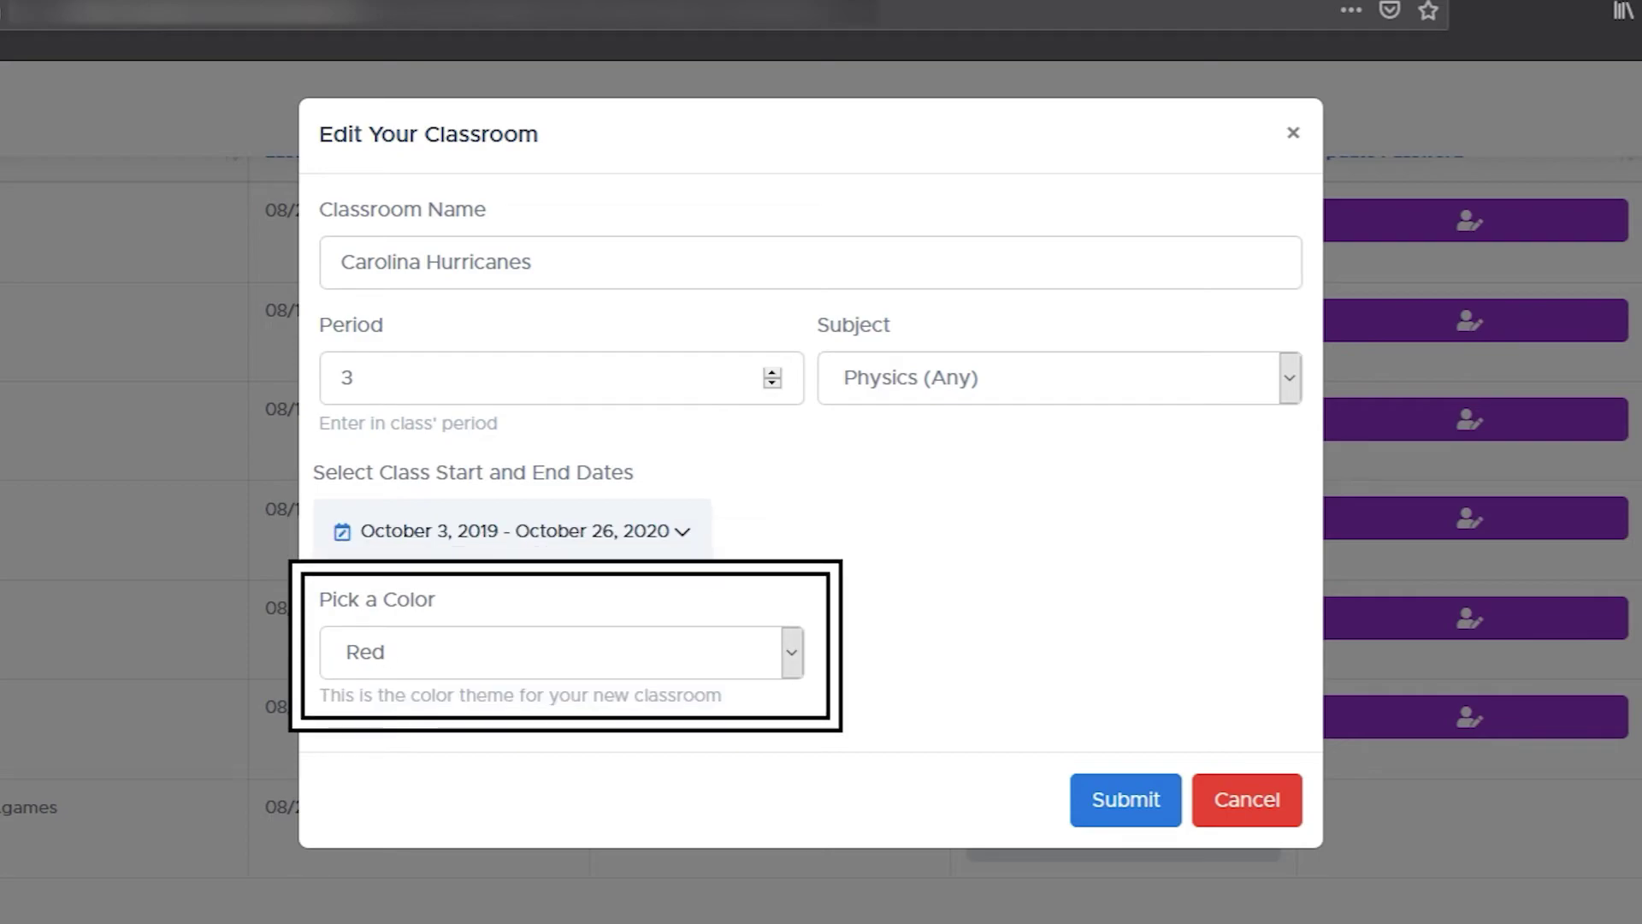
{"action": "left_click", "coordinate": [604, 258]}
{"action": "type", "text": "test"}
{"action": "left_click", "coordinate": [475, 377]}
{"action": "left_click", "coordinate": [771, 375]}
{"action": "left_click", "coordinate": [771, 375]}
{"action": "left_click", "coordinate": [771, 375]}
{"action": "left_click", "coordinate": [1049, 381]}
{"action": "left_click", "coordinate": [957, 561]}
{"action": "left_click", "coordinate": [530, 667]}
{"action": "left_click", "coordinate": [418, 789]}
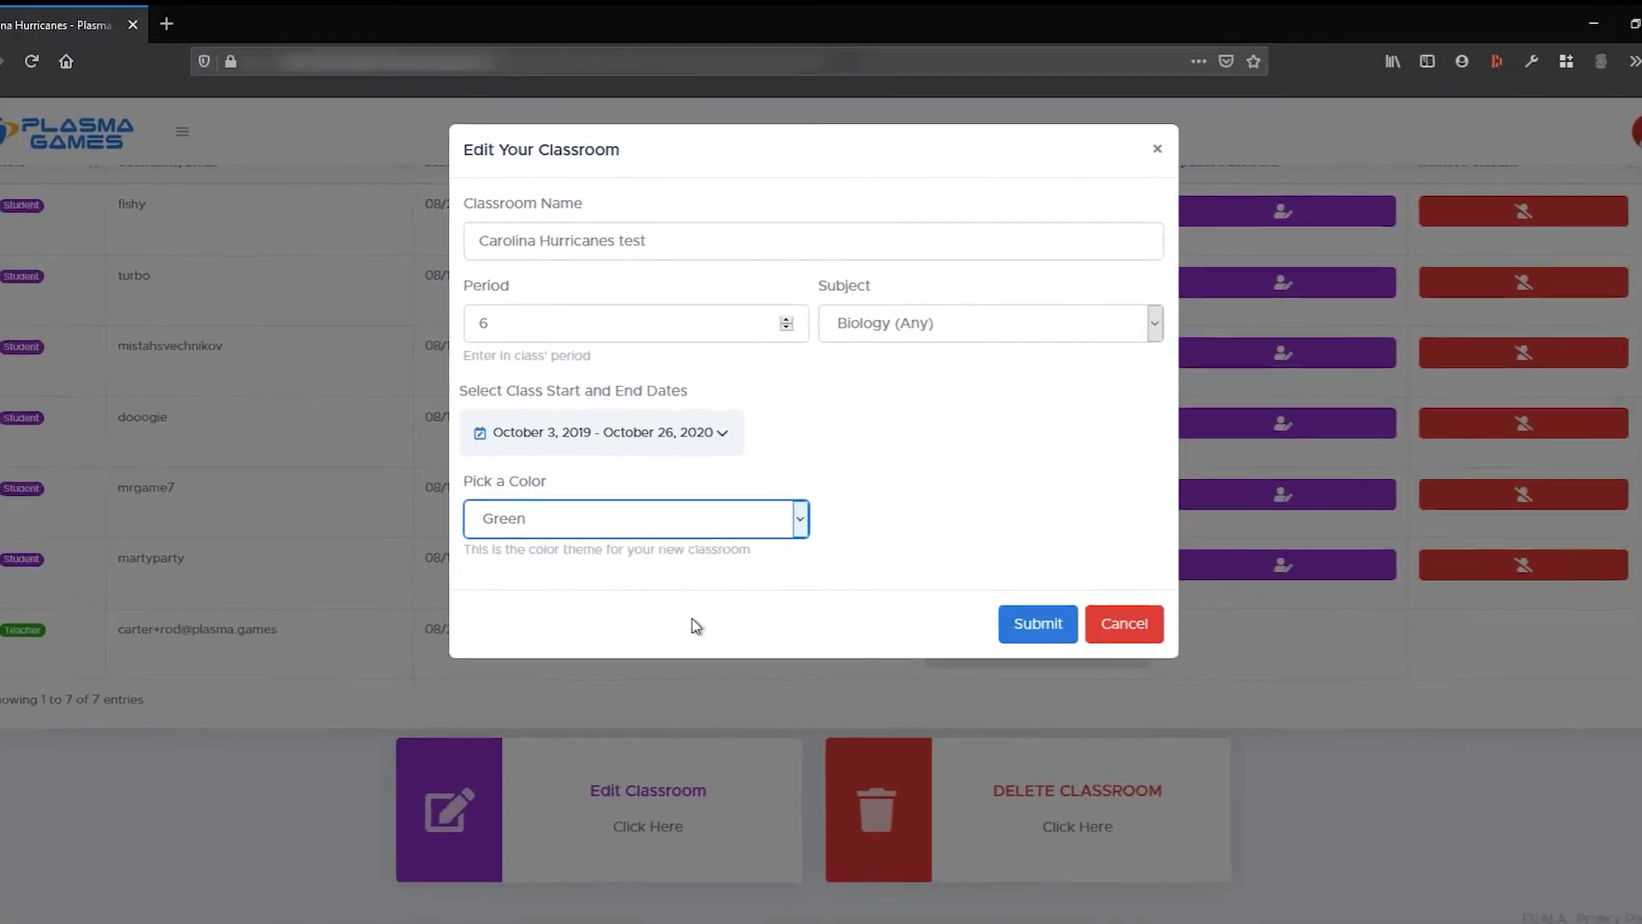
{"action": "left_click", "coordinate": [1002, 608]}
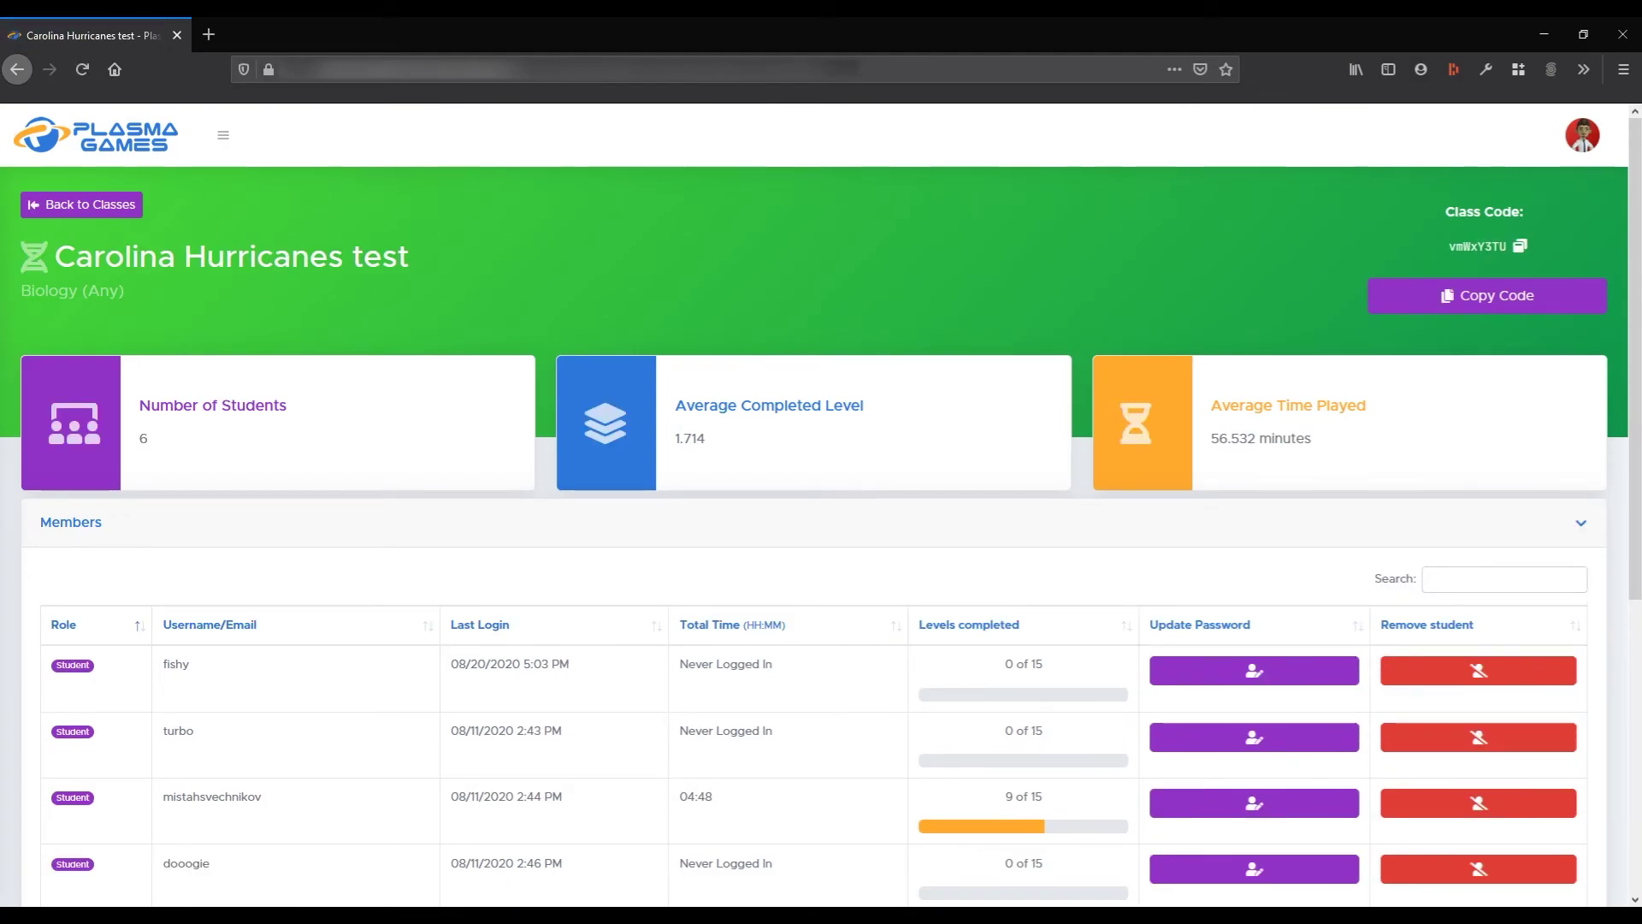
{"action": "scroll", "coordinate": [1004, 608], "scroll_direction": "down", "scroll_amount": 6}
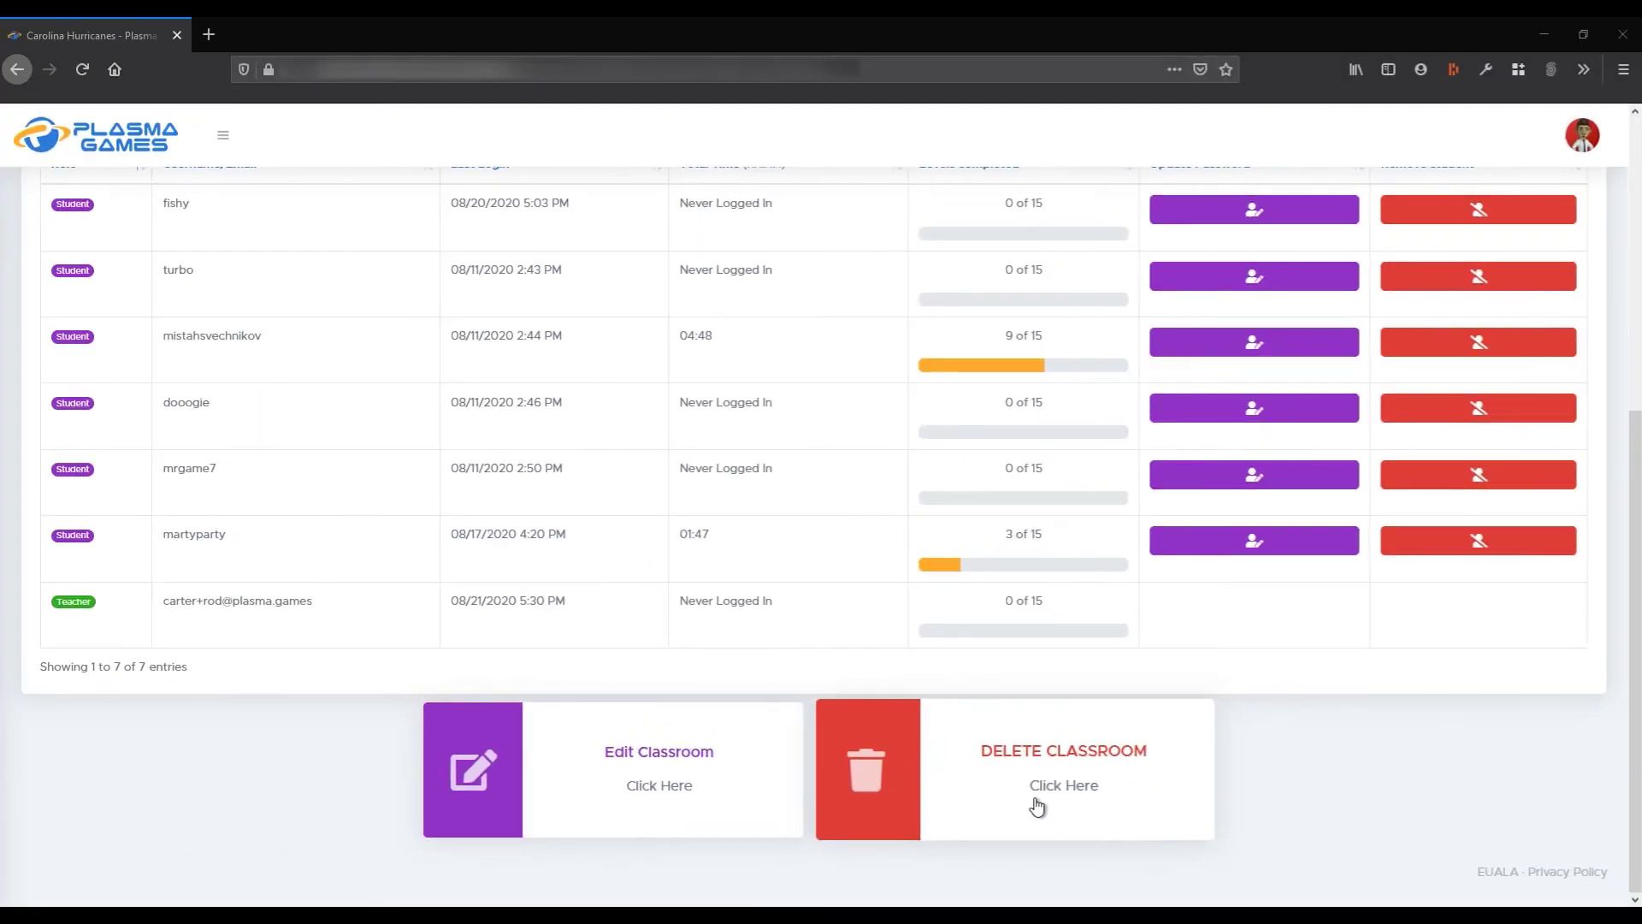
{"action": "left_click", "coordinate": [1266, 706]}
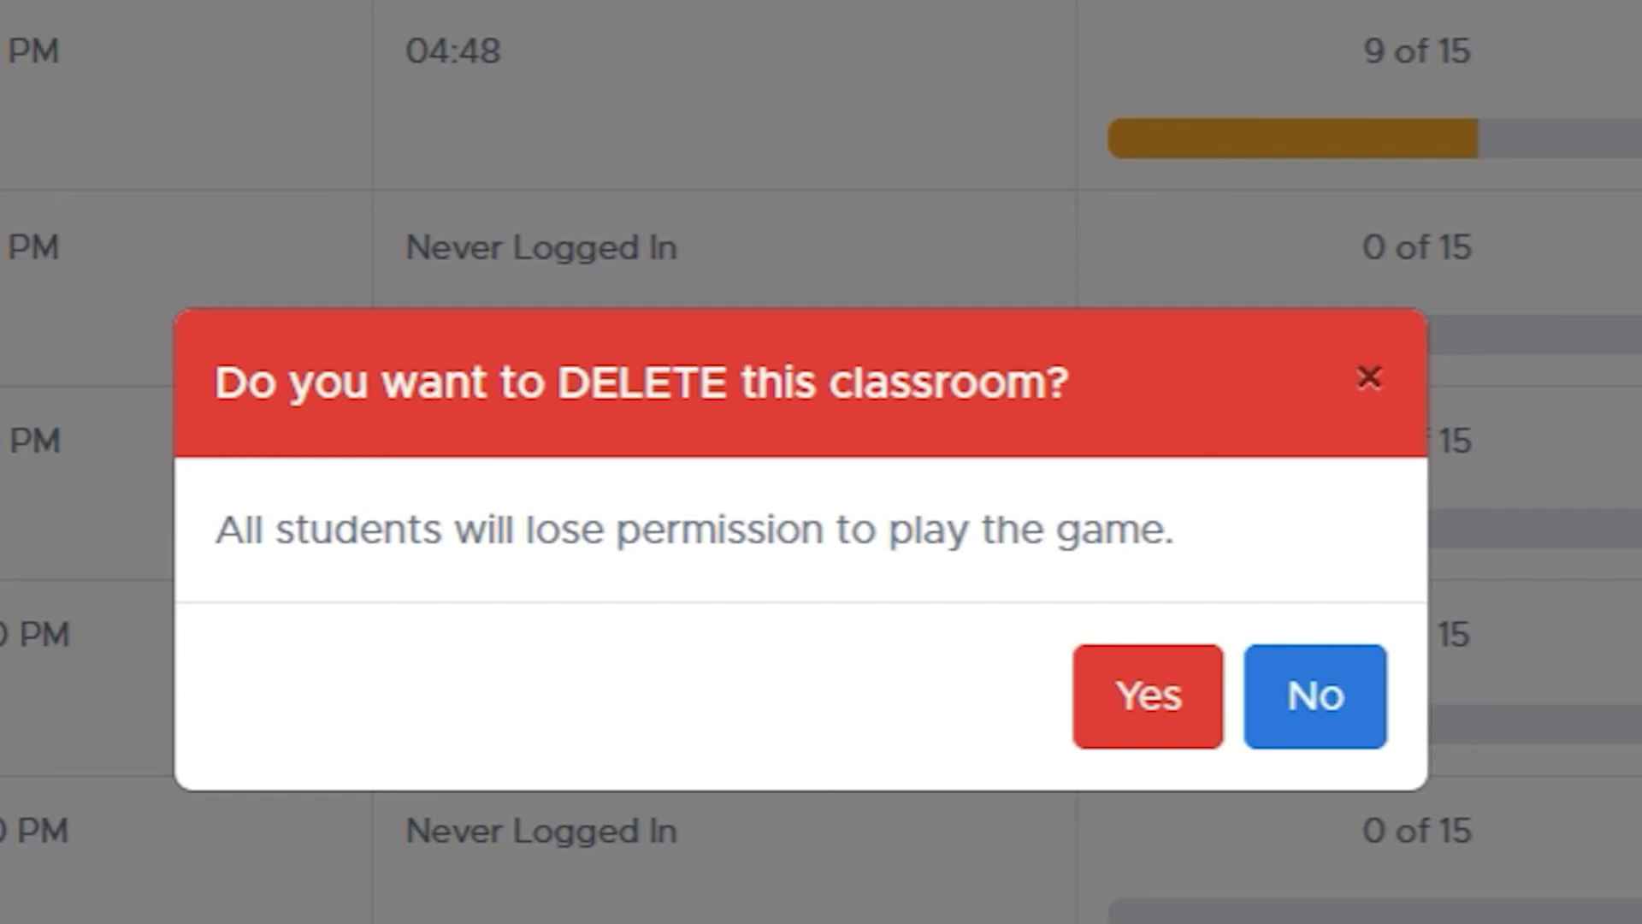
{"action": "left_click", "coordinate": [1313, 705]}
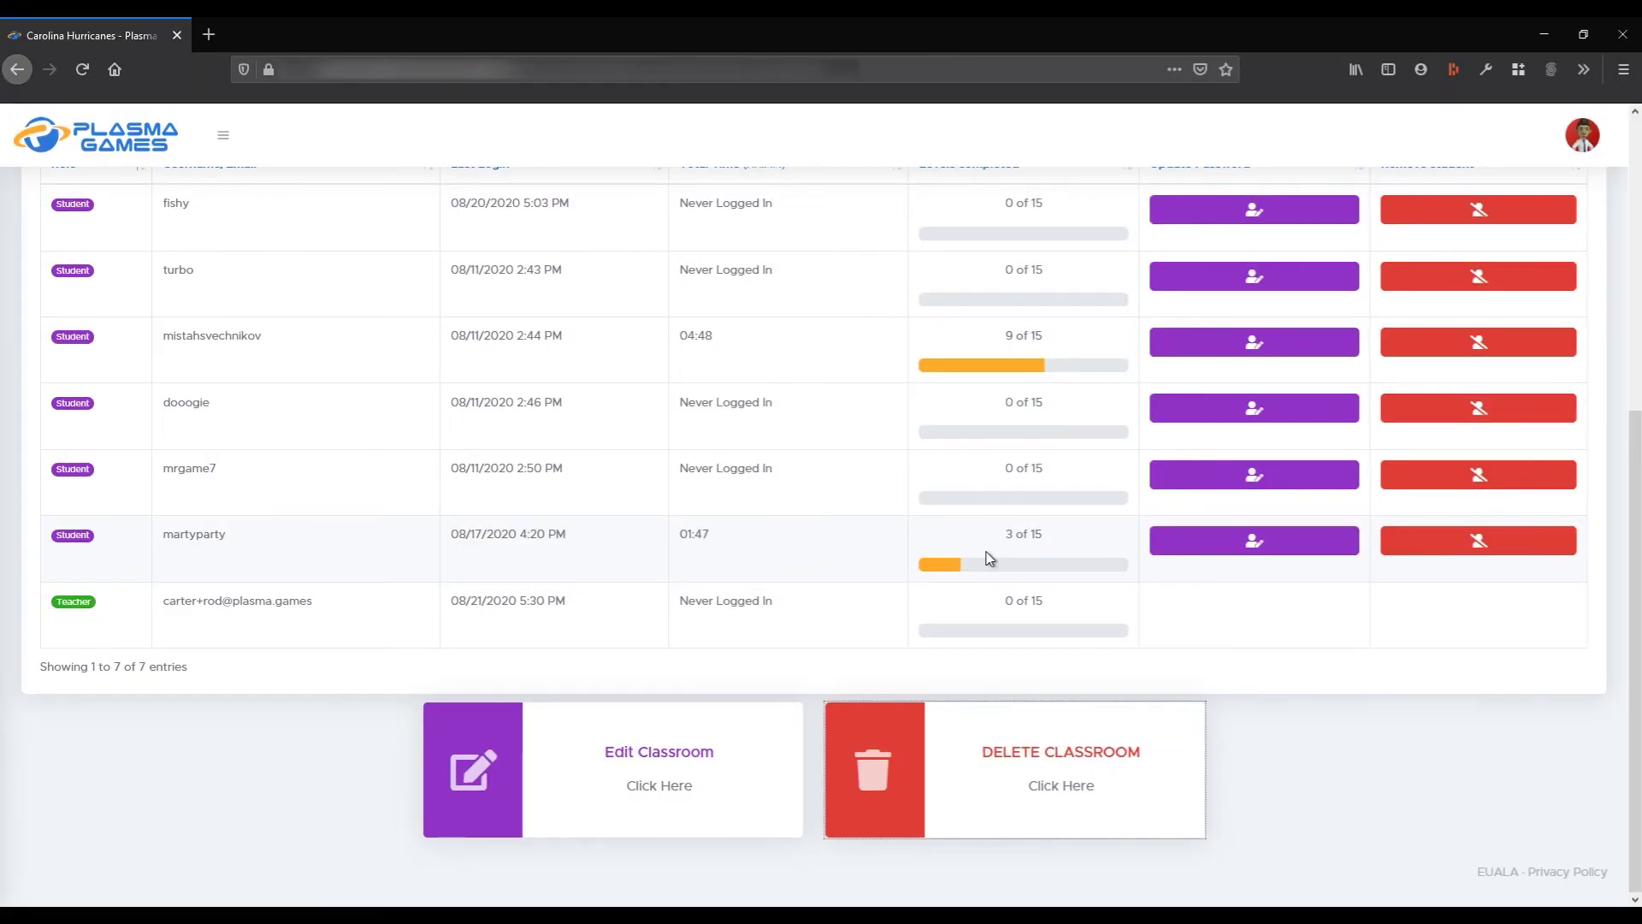